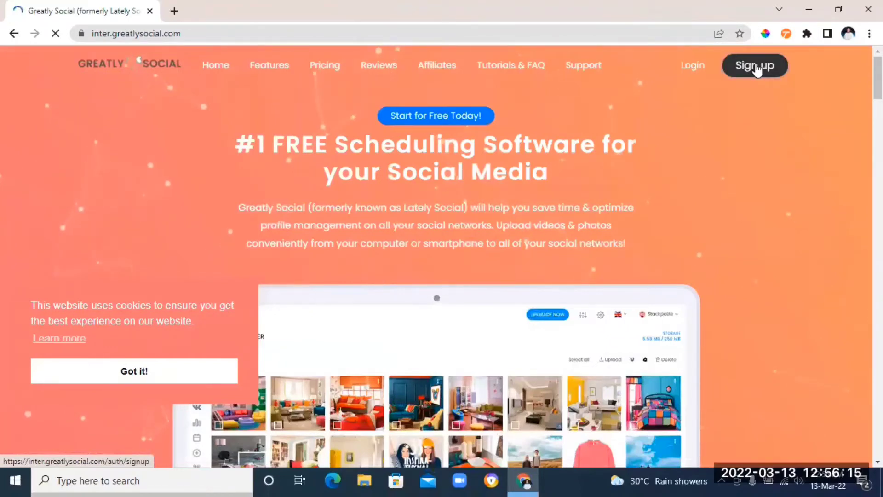
- Go from the Greatly Social homepage to the Register Now sign-up form
{"action": "left_click", "coordinate": [757, 69]}
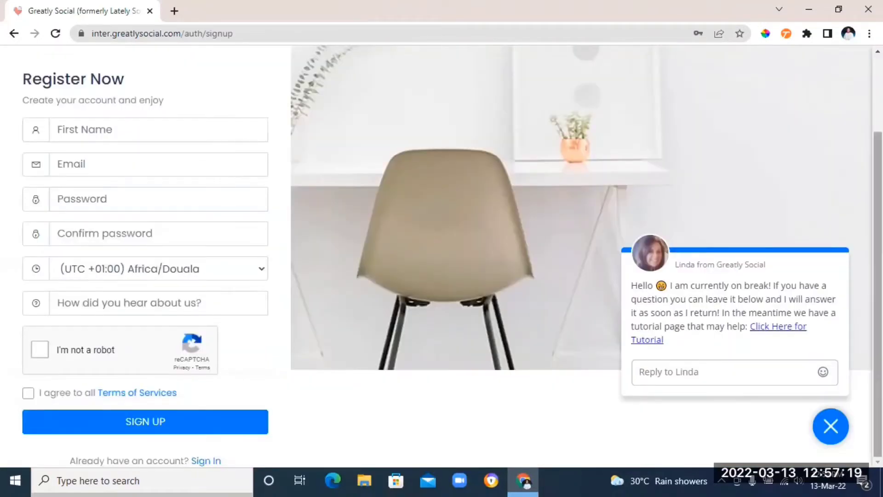
- Dismiss the Linda support chat and view the Free, Personal ($9) and Agency ($14) plans
{"action": "left_click", "coordinate": [833, 435]}
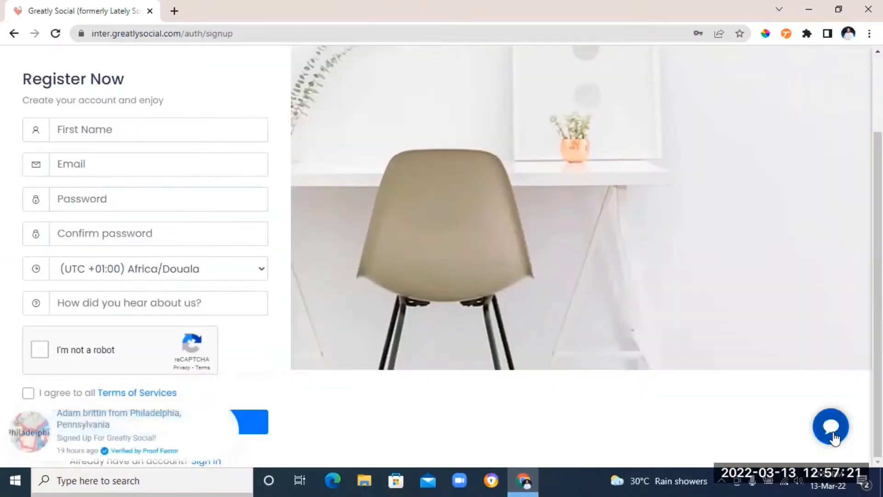
{"action": "scroll", "coordinate": [769, 357], "scroll_direction": "up", "scroll_amount": 1}
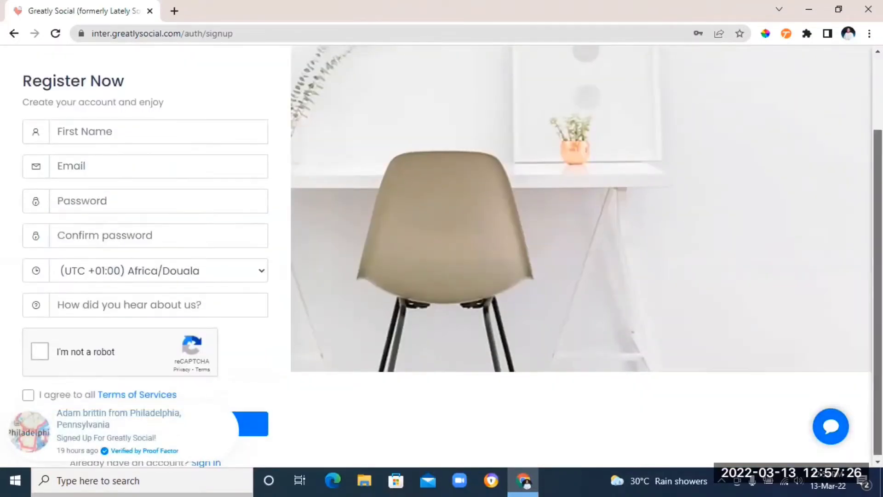
{"action": "scroll", "coordinate": [442, 258], "scroll_direction": "up", "scroll_amount": 1}
{"action": "scroll", "coordinate": [441, 258], "scroll_direction": "down", "scroll_amount": 1}
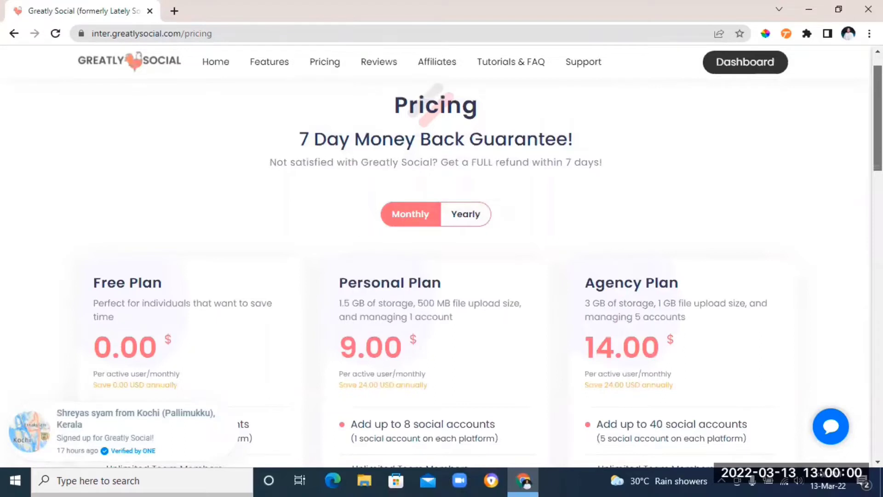
- Review the plan features, highlighting the Free Plan's supported file types
{"action": "scroll", "coordinate": [441, 267], "scroll_direction": "down", "scroll_amount": 1}
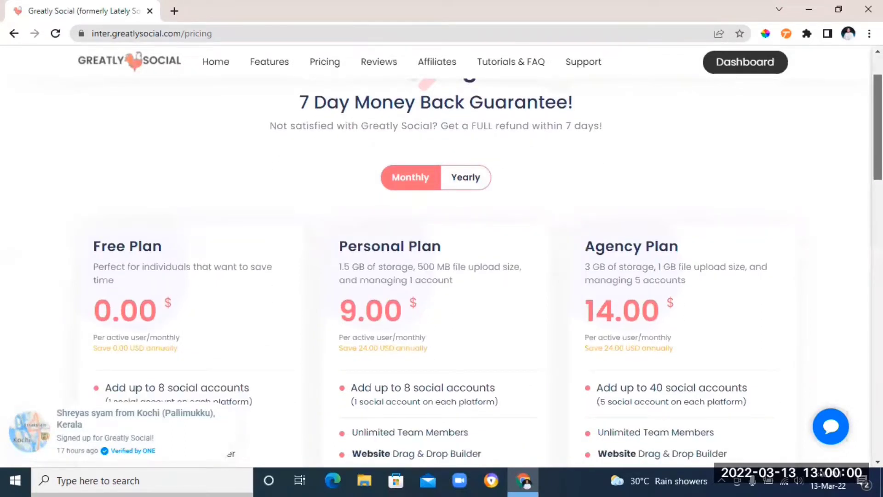
{"action": "scroll", "coordinate": [442, 271], "scroll_direction": "down", "scroll_amount": 1}
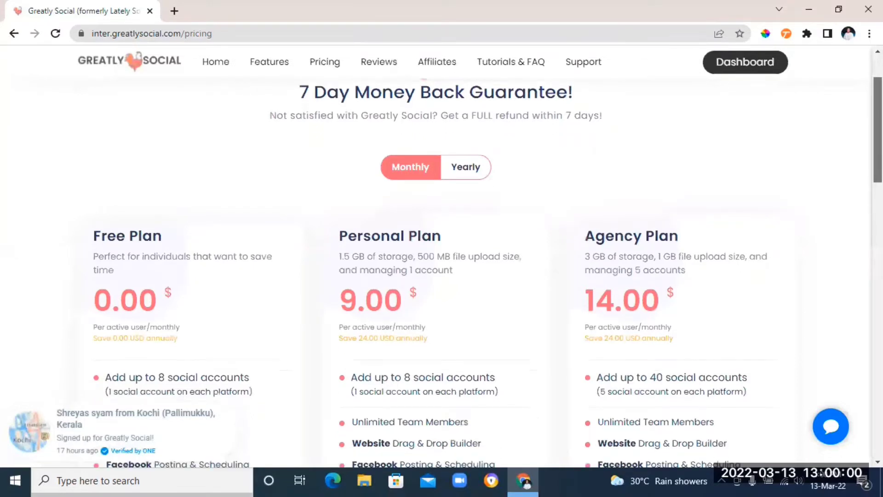
{"action": "scroll", "coordinate": [441, 271], "scroll_direction": "down", "scroll_amount": 2}
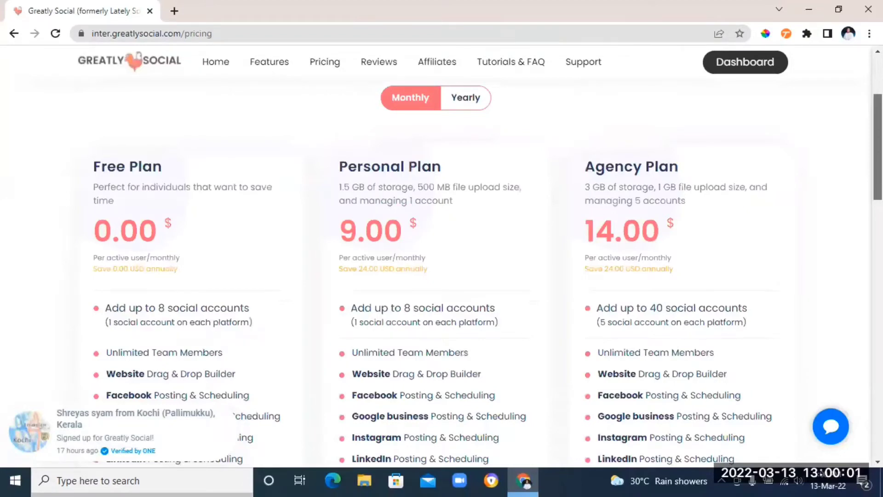
{"action": "scroll", "coordinate": [442, 271], "scroll_direction": "down", "scroll_amount": 1}
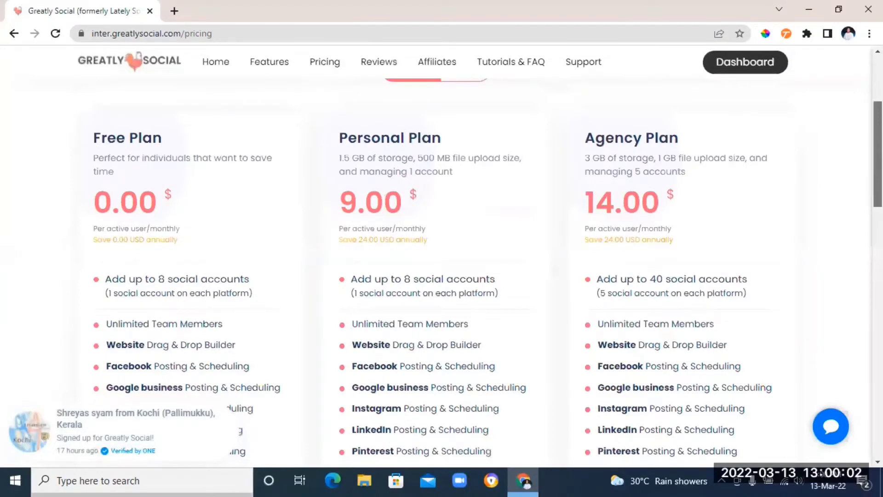
{"action": "scroll", "coordinate": [442, 276], "scroll_direction": "down", "scroll_amount": 2}
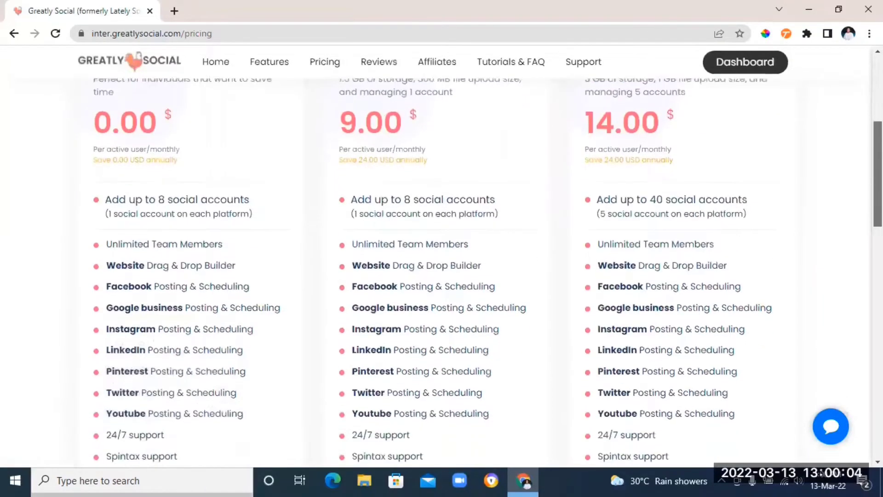
{"action": "scroll", "coordinate": [442, 276], "scroll_direction": "down", "scroll_amount": 3}
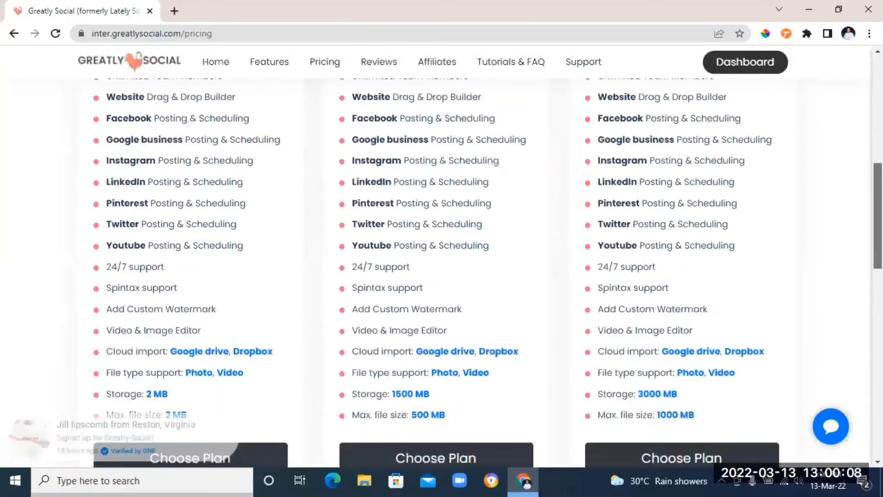
{"action": "scroll", "coordinate": [441, 276], "scroll_direction": "down", "scroll_amount": 1}
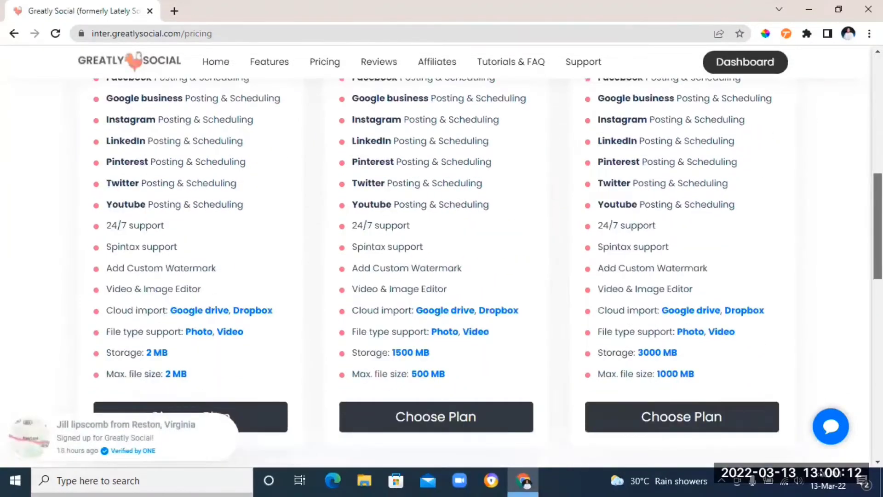
{"action": "scroll", "coordinate": [236, 312], "scroll_direction": "down", "scroll_amount": 1}
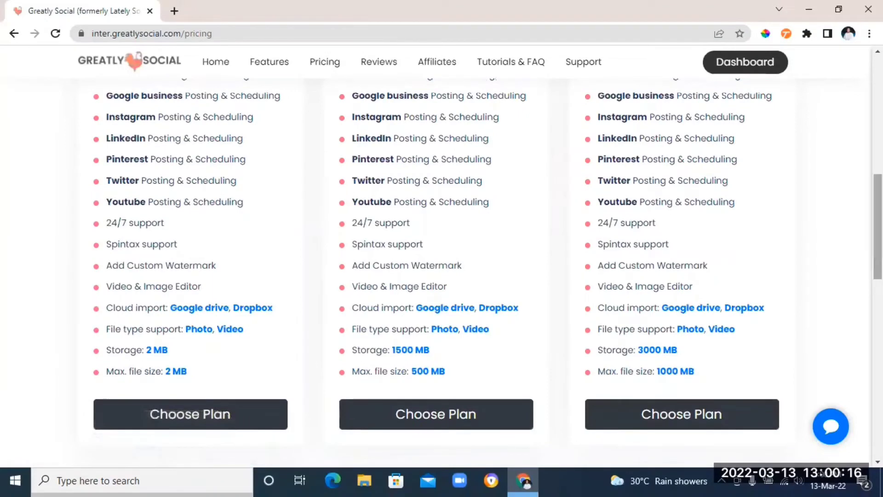
{"action": "left_click_drag", "start_coordinate": [183, 329], "coordinate": [286, 250]}
{"action": "left_click", "coordinate": [285, 251]}
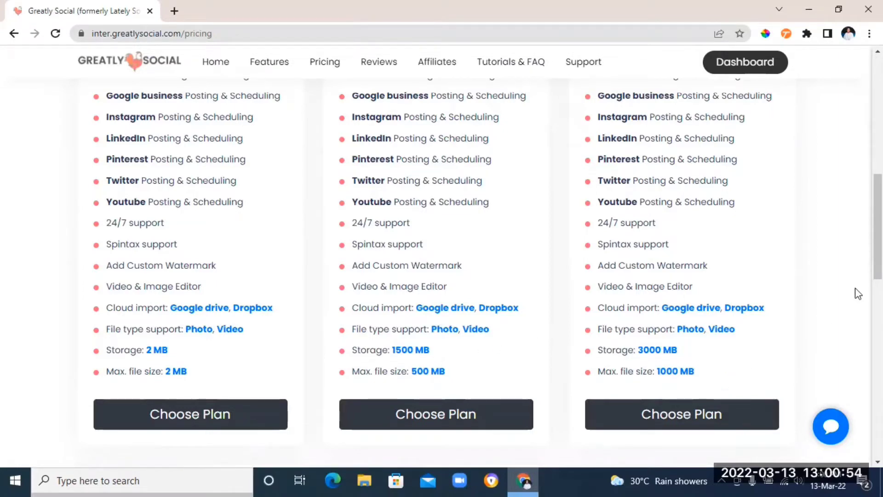
- Choose the Free Plan to reach the dashboard's Report page with 2 MB storage
{"action": "scroll", "coordinate": [488, 276], "scroll_direction": "down", "scroll_amount": 1}
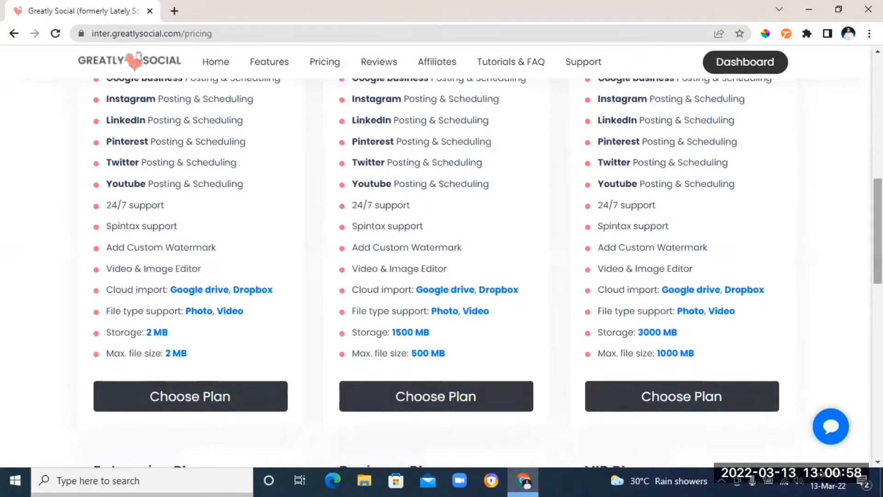
{"action": "scroll", "coordinate": [488, 277], "scroll_direction": "down", "scroll_amount": 1}
{"action": "scroll", "coordinate": [487, 277], "scroll_direction": "up", "scroll_amount": 1}
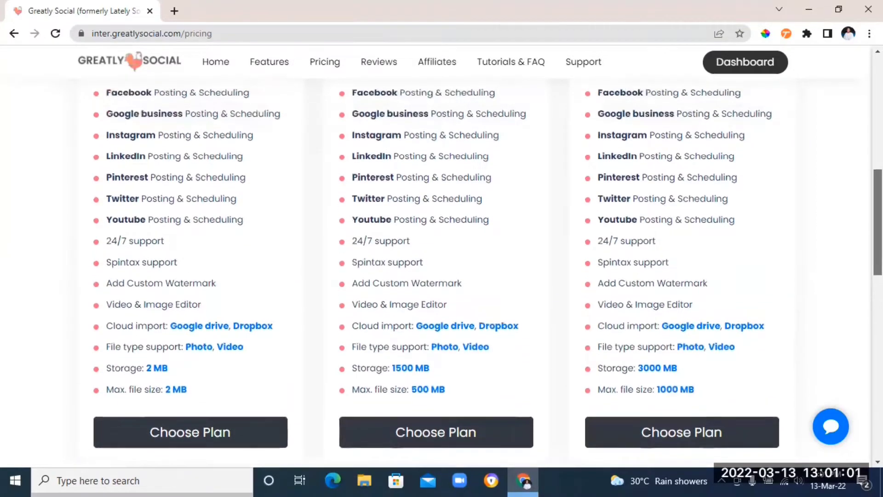
{"action": "scroll", "coordinate": [488, 276], "scroll_direction": "up", "scroll_amount": 1}
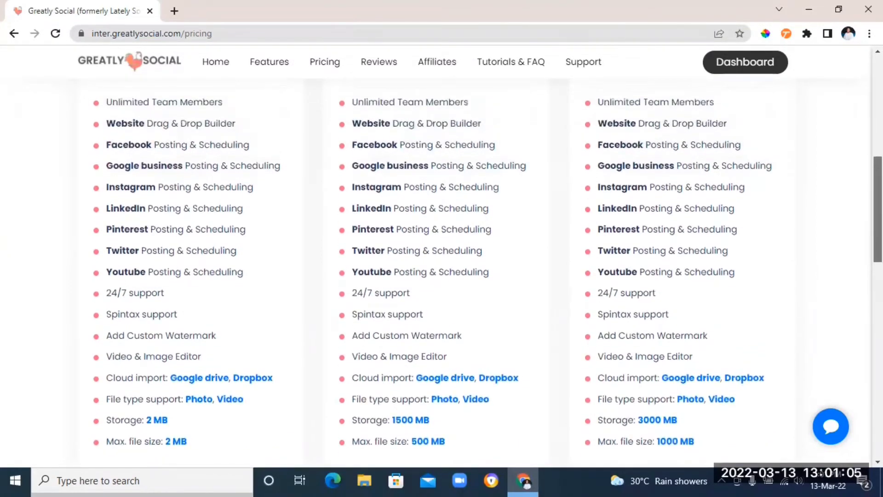
{"action": "scroll", "coordinate": [488, 276], "scroll_direction": "down", "scroll_amount": 1}
{"action": "scroll", "coordinate": [488, 276], "scroll_direction": "up", "scroll_amount": 1}
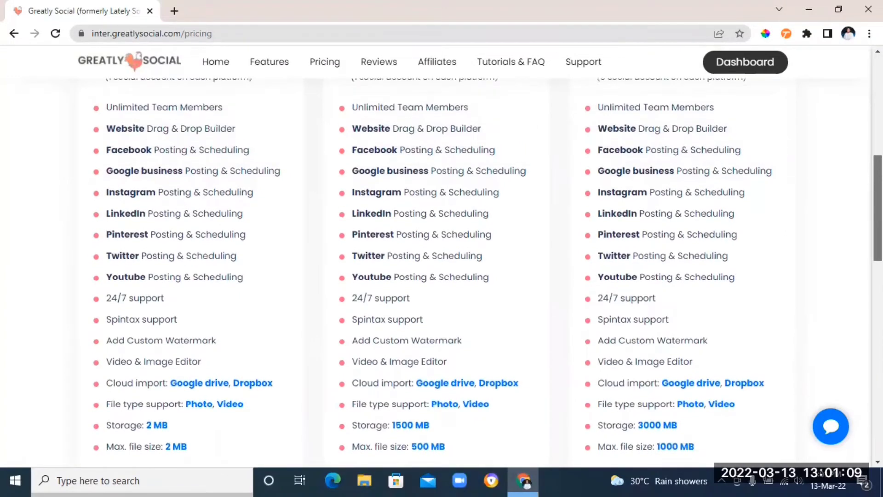
{"action": "scroll", "coordinate": [487, 276], "scroll_direction": "down", "scroll_amount": 1}
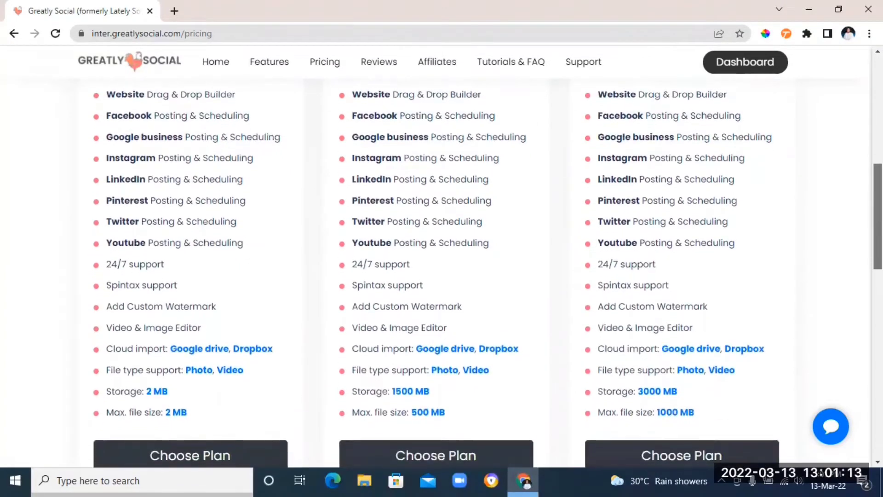
{"action": "scroll", "coordinate": [640, 364], "scroll_direction": "down", "scroll_amount": 2}
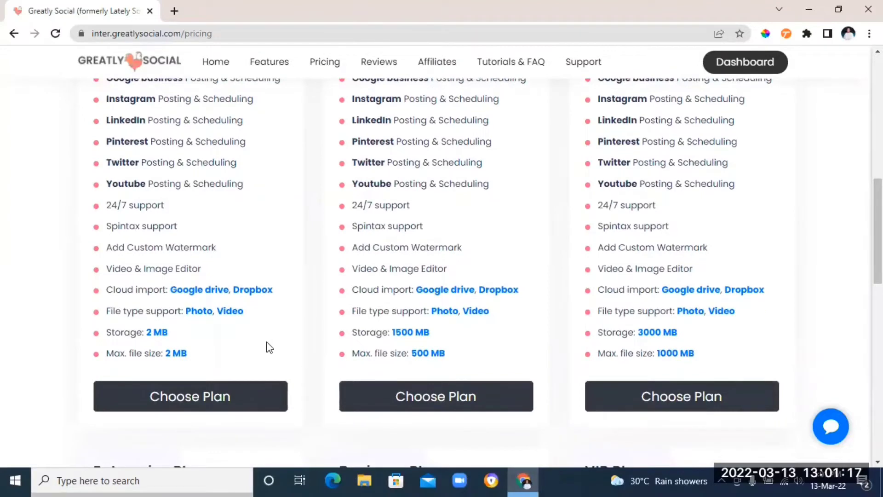
{"action": "left_click", "coordinate": [164, 399]}
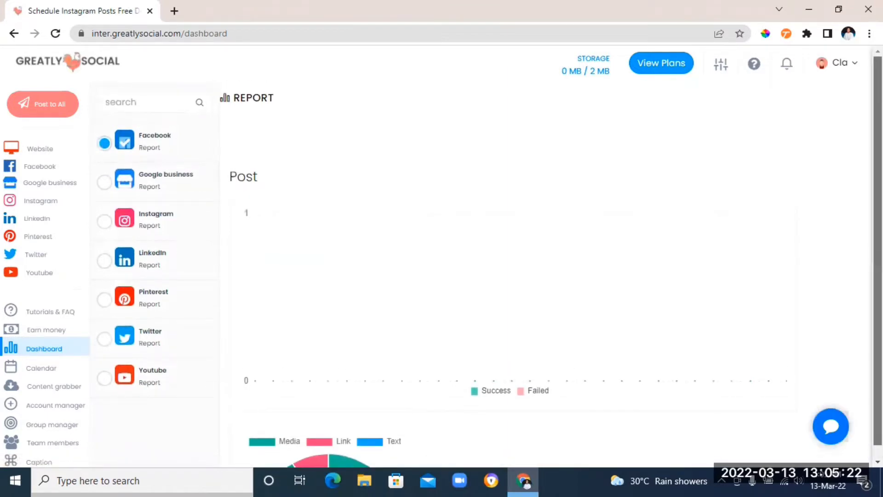
- Start a Post to All composer listing the five connected social profiles
{"action": "left_click", "coordinate": [54, 106]}
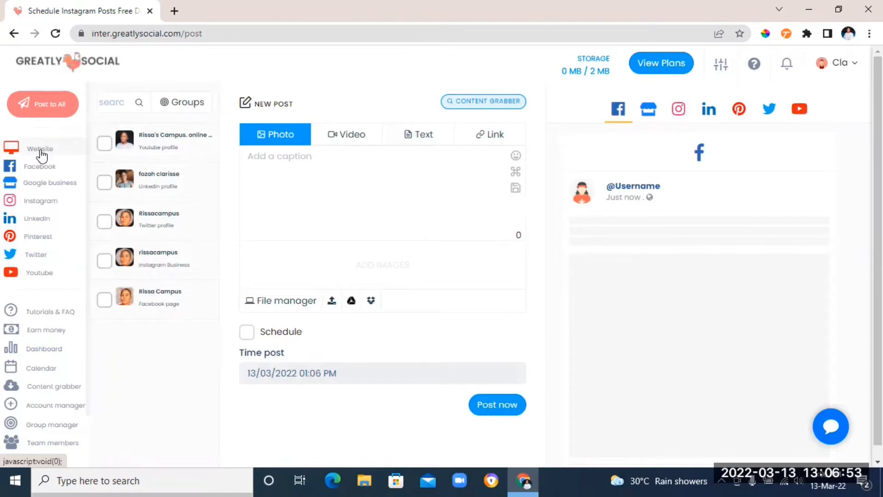
- From the Pinterest post composer, reach the Account manager and begin adding a Facebook account
{"action": "left_click", "coordinate": [43, 239]}
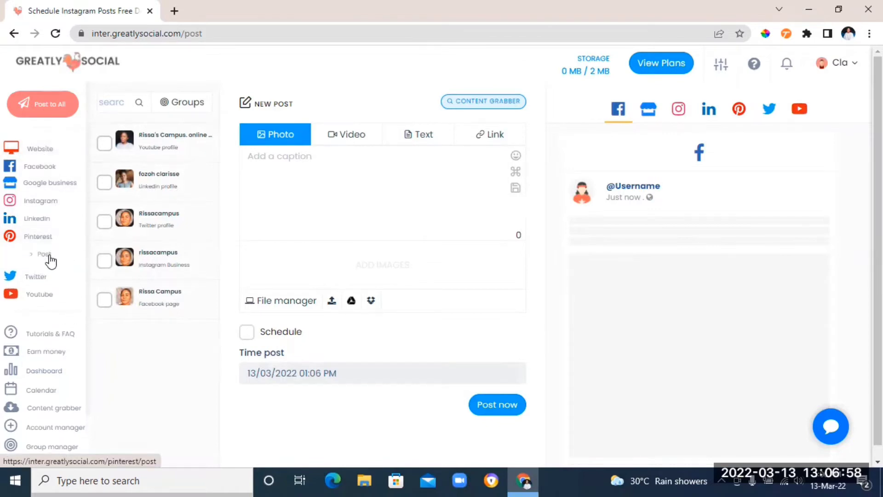
{"action": "left_click", "coordinate": [44, 254]}
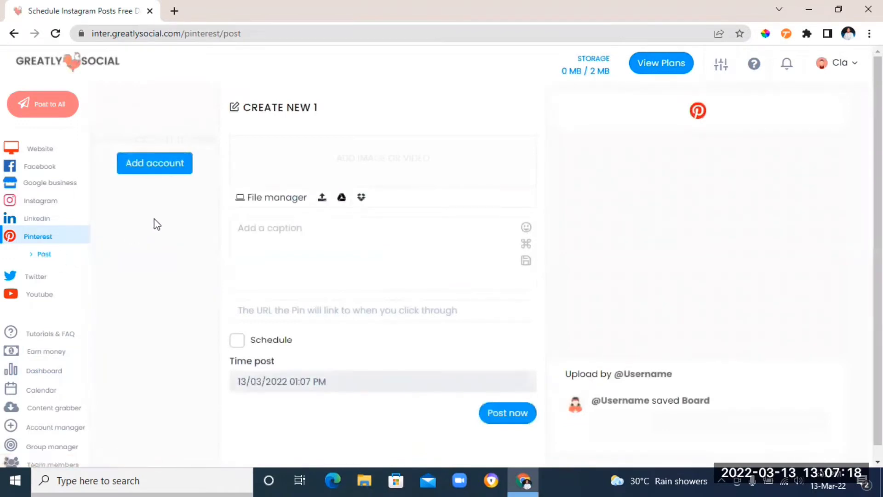
{"action": "left_click", "coordinate": [159, 166]}
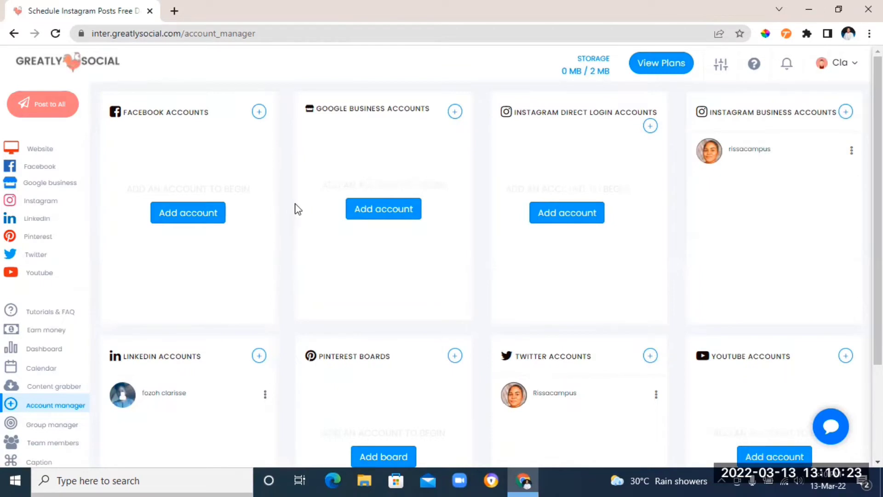
{"action": "left_click", "coordinate": [197, 213]}
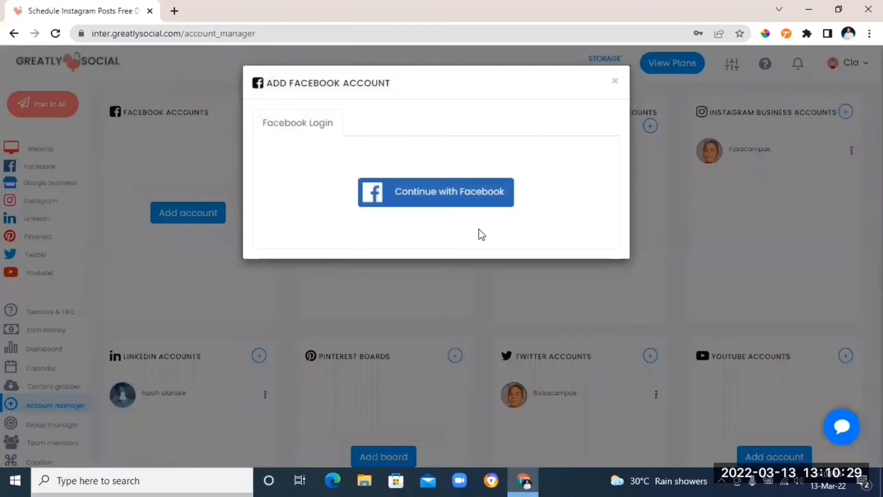
- Continue with Facebook login to reach the group-posting permission request
{"action": "left_click", "coordinate": [451, 192]}
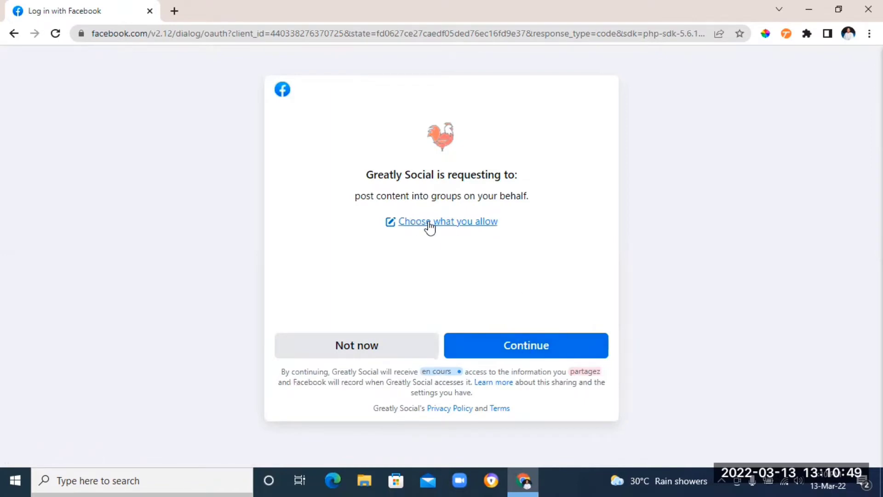
- Permit group posting except UNITED AFRICA COMEDY ZONE., Scary But True Stories and LOL, then continue
{"action": "left_click", "coordinate": [460, 225]}
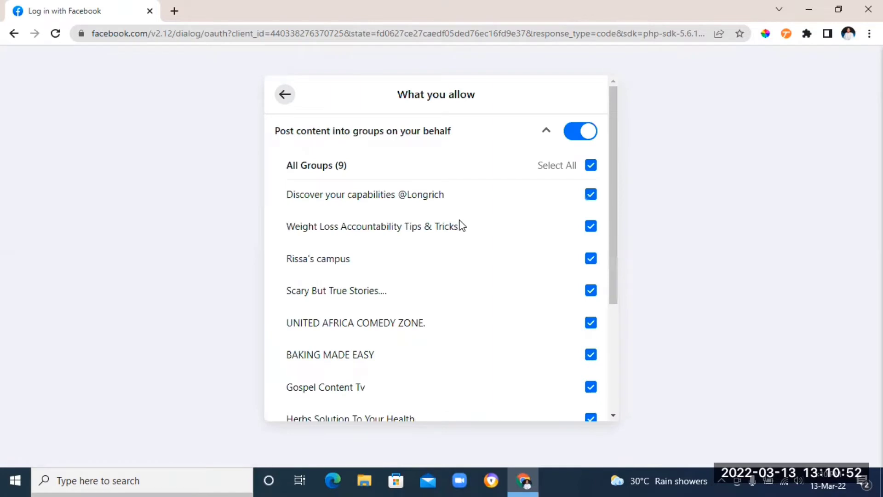
{"action": "left_click_drag", "start_coordinate": [614, 120], "coordinate": [618, 212]}
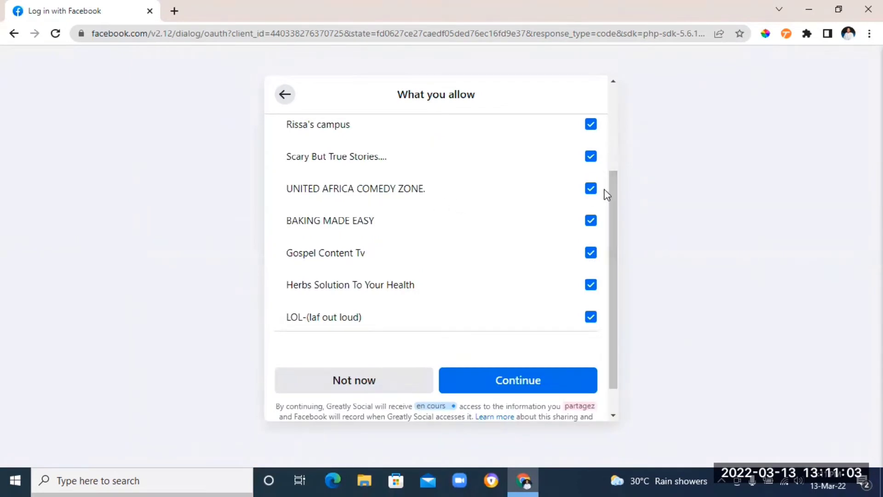
{"action": "left_click", "coordinate": [591, 188]}
{"action": "left_click", "coordinate": [591, 157]}
{"action": "left_click_drag", "start_coordinate": [616, 204], "coordinate": [624, 152]}
{"action": "scroll", "coordinate": [617, 211], "scroll_direction": "down", "scroll_amount": 3}
{"action": "left_click", "coordinate": [590, 282]}
{"action": "left_click_drag", "start_coordinate": [614, 265], "coordinate": [621, 185]}
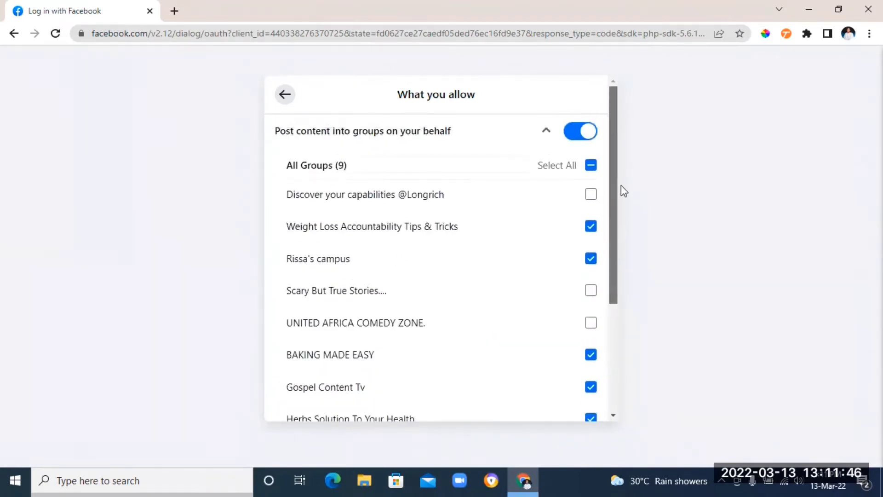
{"action": "scroll", "coordinate": [575, 276], "scroll_direction": "down", "scroll_amount": 5}
{"action": "left_click", "coordinate": [520, 345]}
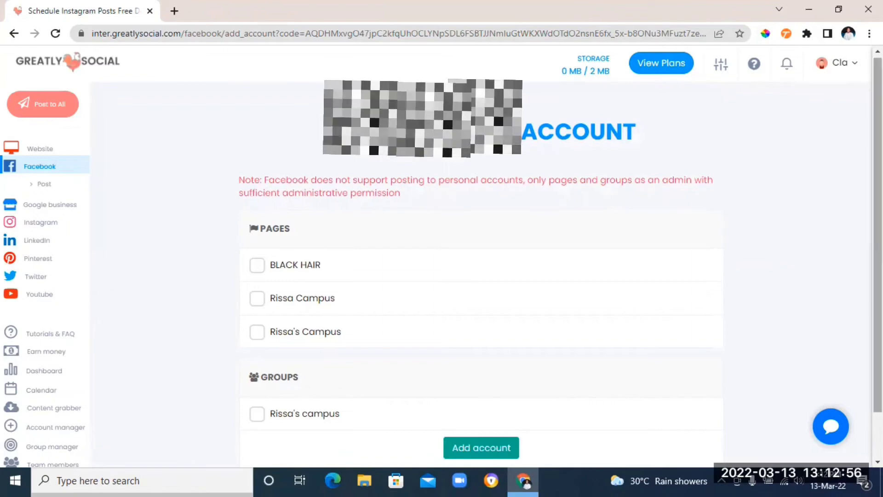
- Select the Rissa Campus page and add it as a Facebook account
{"action": "scroll", "coordinate": [481, 262], "scroll_direction": "down", "scroll_amount": 1}
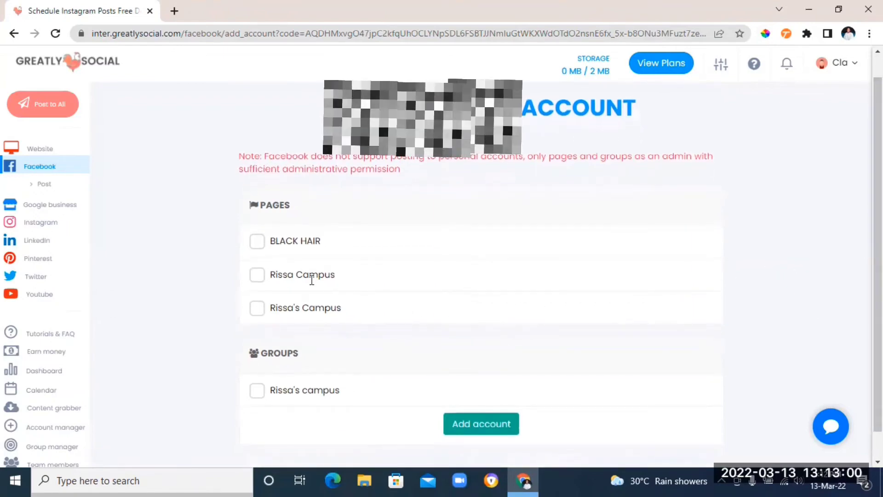
{"action": "left_click", "coordinate": [254, 276]}
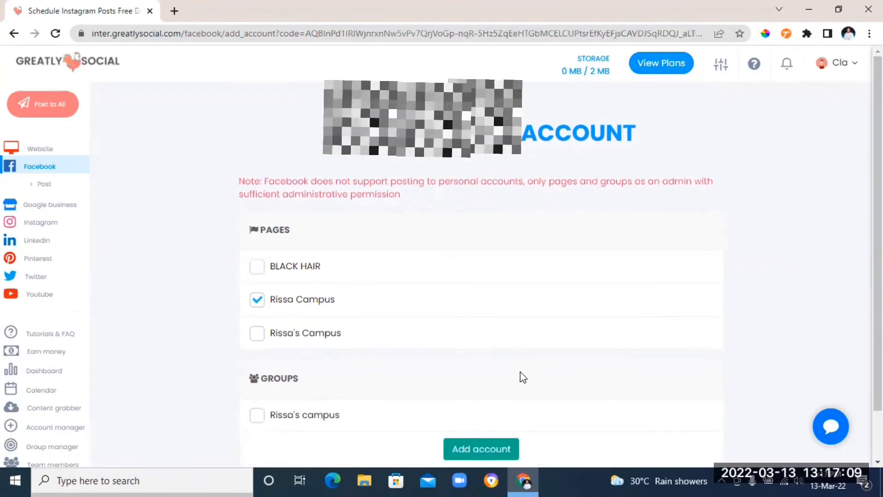
{"action": "left_click", "coordinate": [488, 451]}
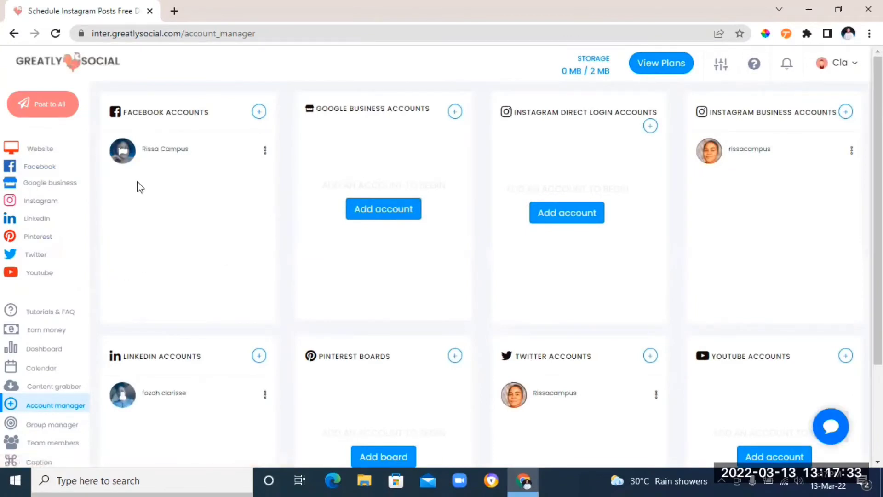
- Start a photo post to the Rissa Campus page, Twitter and Instagram, and begin an image upload
{"action": "left_click", "coordinate": [44, 111]}
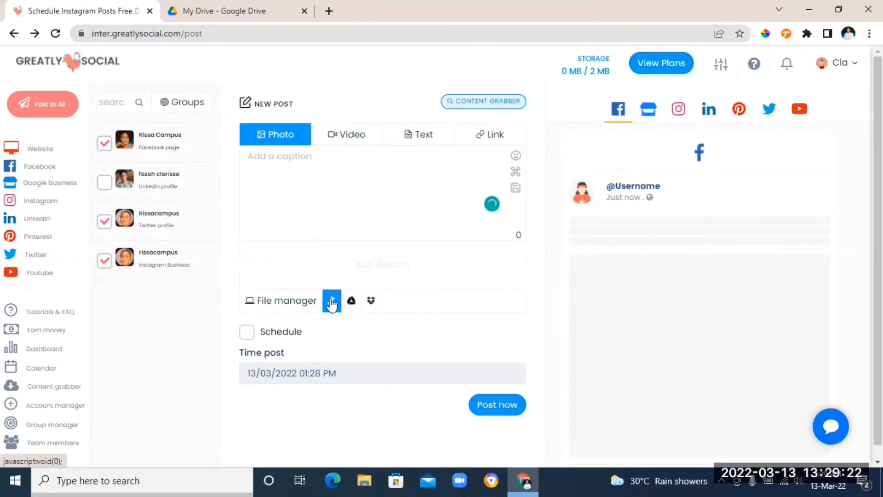
{"action": "left_click", "coordinate": [331, 304]}
- Attach the CPA GRIP thumbnail image from the Desktop's web pics folder
{"action": "left_click_drag", "start_coordinate": [393, 81], "coordinate": [393, 152]}
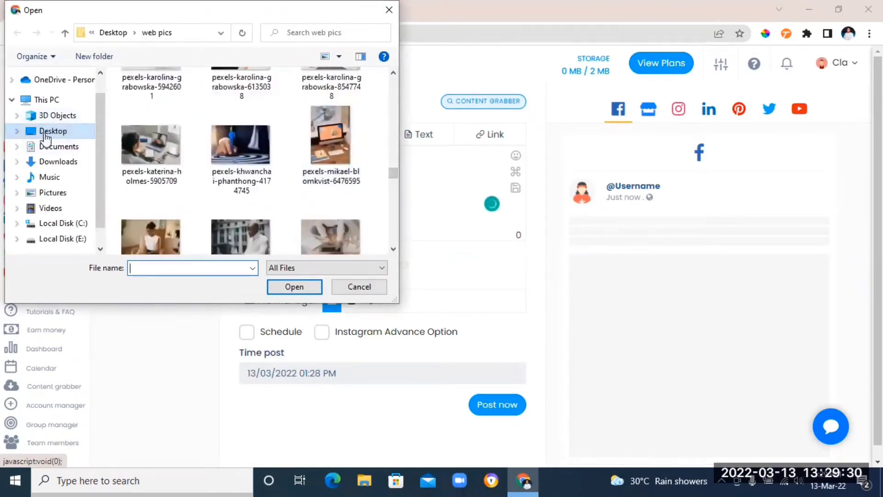
{"action": "left_click", "coordinate": [68, 130]}
{"action": "left_click", "coordinate": [72, 209]}
{"action": "left_click_drag", "start_coordinate": [394, 82], "coordinate": [394, 239]}
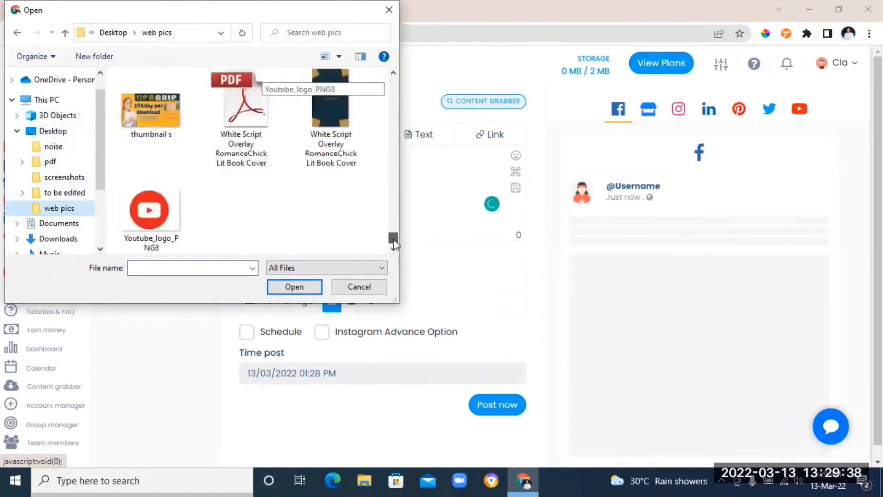
{"action": "left_click", "coordinate": [155, 138]}
{"action": "left_click", "coordinate": [293, 286]}
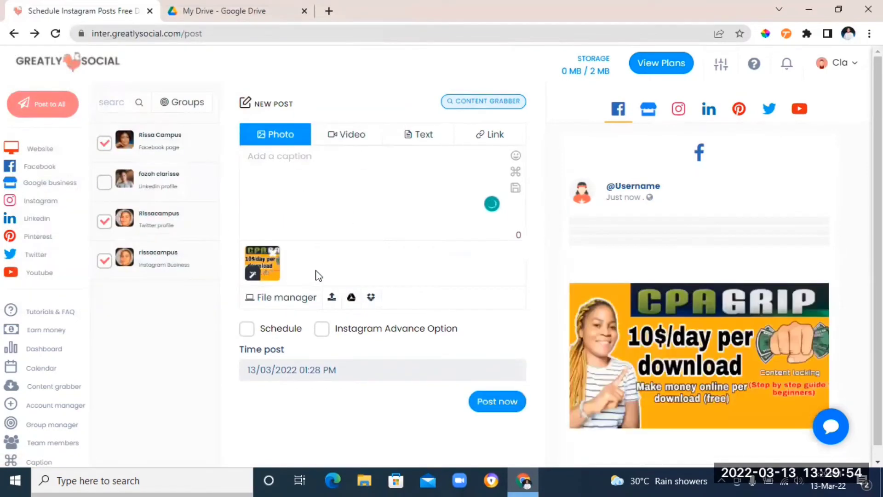
- Add the caption 'Click to watch the full step-by-step tutorial here', fixing the Clickm typo
{"action": "left_click", "coordinate": [259, 156]}
{"action": "type", "text": "Click"}
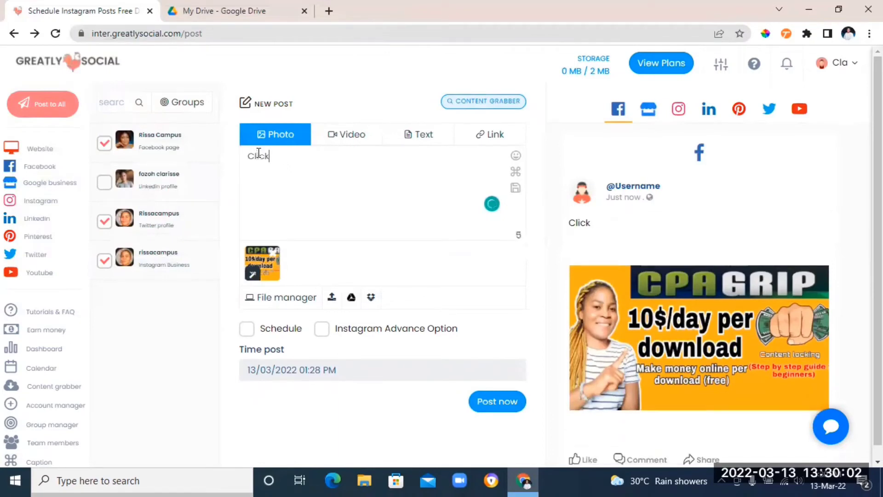
{"action": "type", "text": "m to watch the full "}
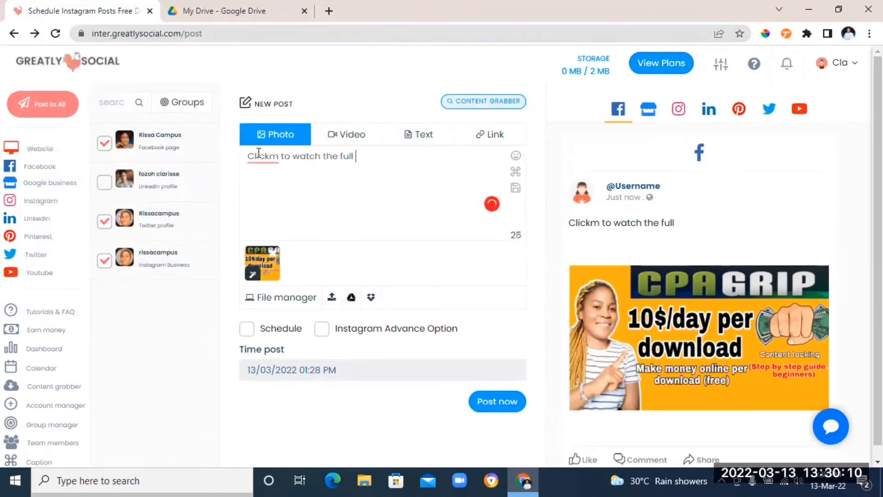
{"action": "type", "text": "step-by-step tutorial her"}
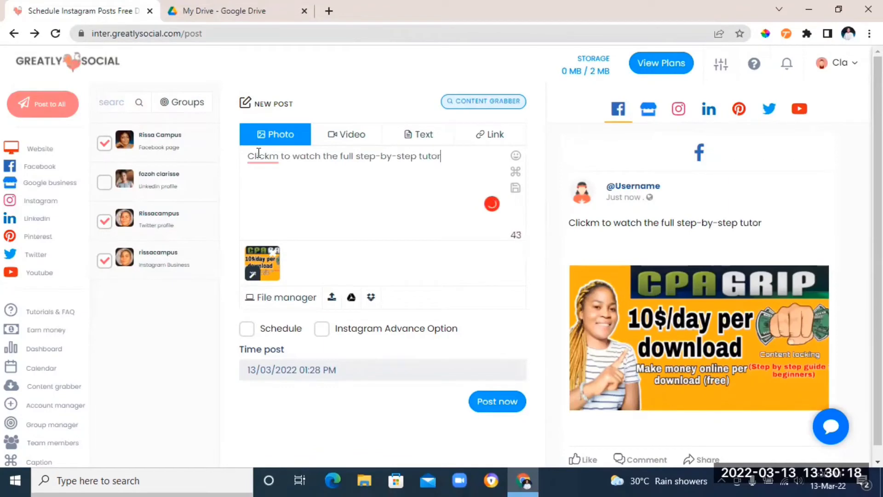
{"action": "type", "text": "e"}
{"action": "mouse_move", "coordinate": [259, 152]}
{"action": "left_click", "coordinate": [265, 180]}
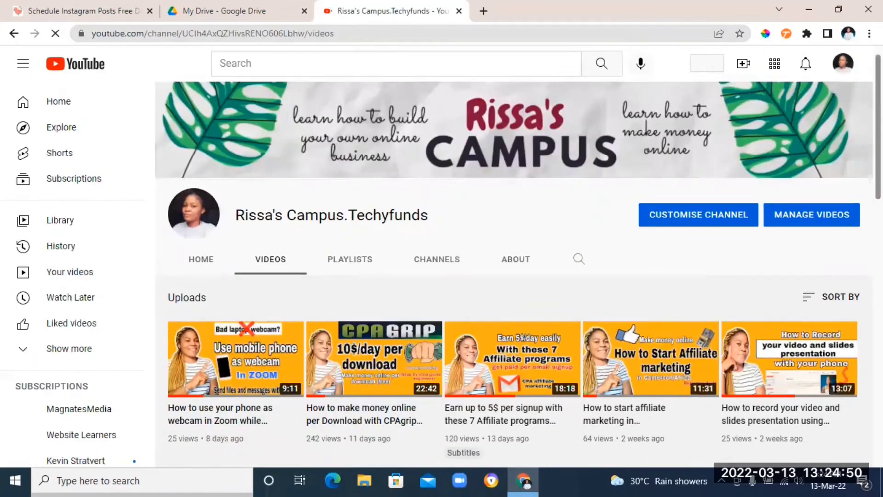
- Copy the CPAgrip content-locking video's web address from YouTube and close the video tab
{"action": "scroll", "coordinate": [732, 191], "scroll_direction": "down", "scroll_amount": 2}
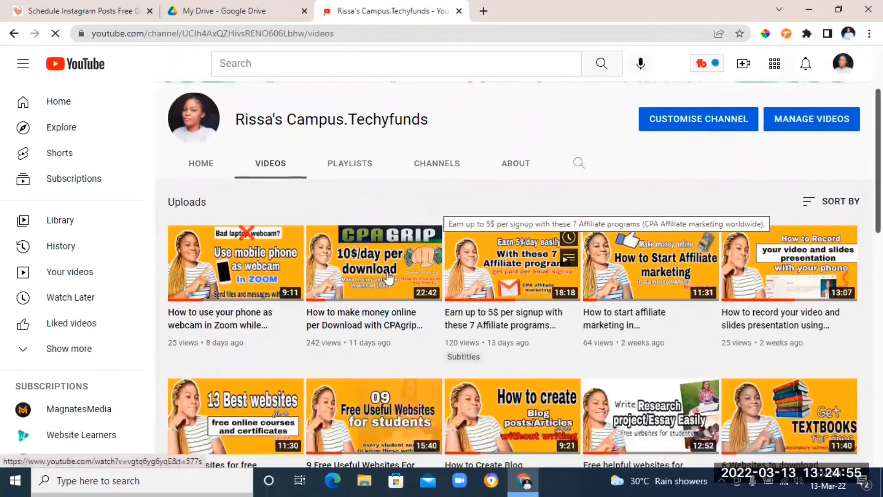
{"action": "left_click", "coordinate": [386, 259]}
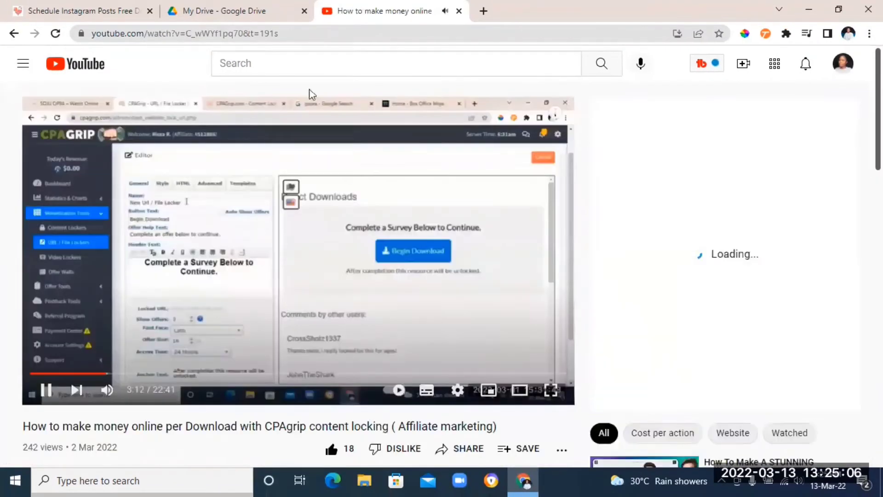
{"action": "left_click", "coordinate": [264, 35]}
{"action": "key", "text": "ctrl+c"}
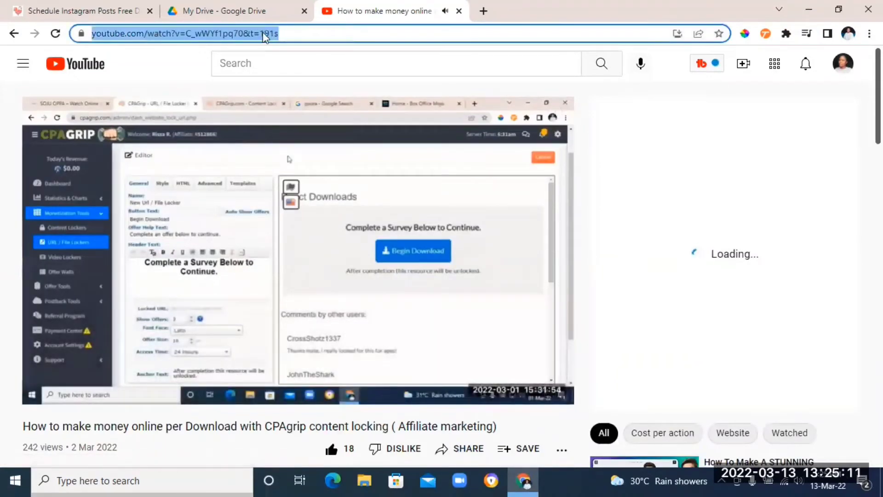
{"action": "right_click", "coordinate": [263, 33]}
{"action": "left_click", "coordinate": [305, 121]}
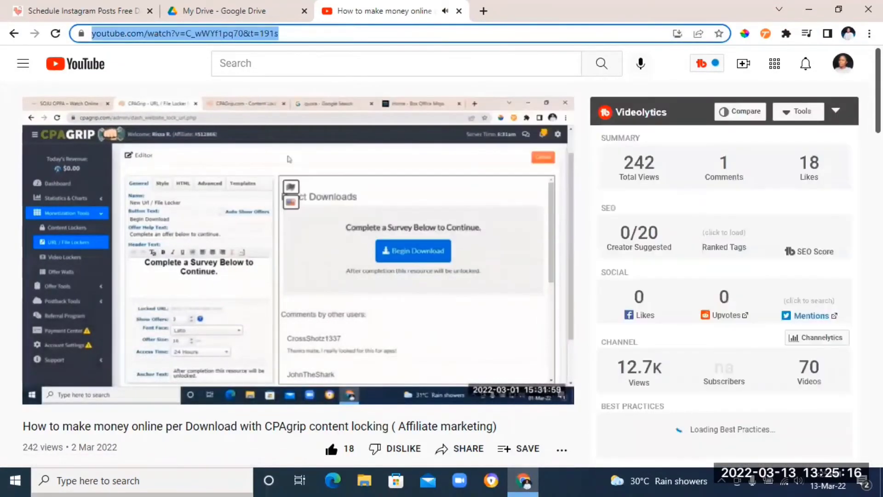
{"action": "scroll", "coordinate": [305, 121], "scroll_direction": "down", "scroll_amount": 2}
{"action": "left_click", "coordinate": [460, 11]}
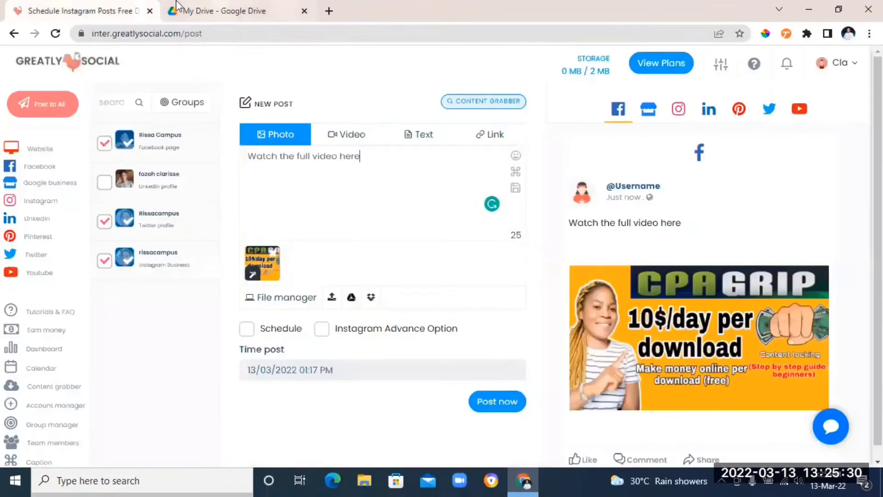
- Replace 'here' in the caption with the pasted YouTube link and insert 'the' before 'full'
{"action": "left_click_drag", "start_coordinate": [365, 158], "coordinate": [339, 157]}
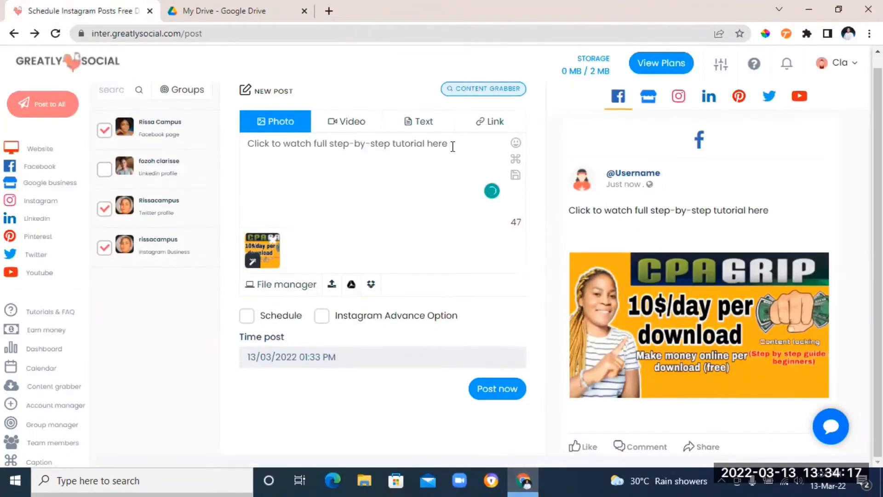
{"action": "right_click", "coordinate": [452, 145]}
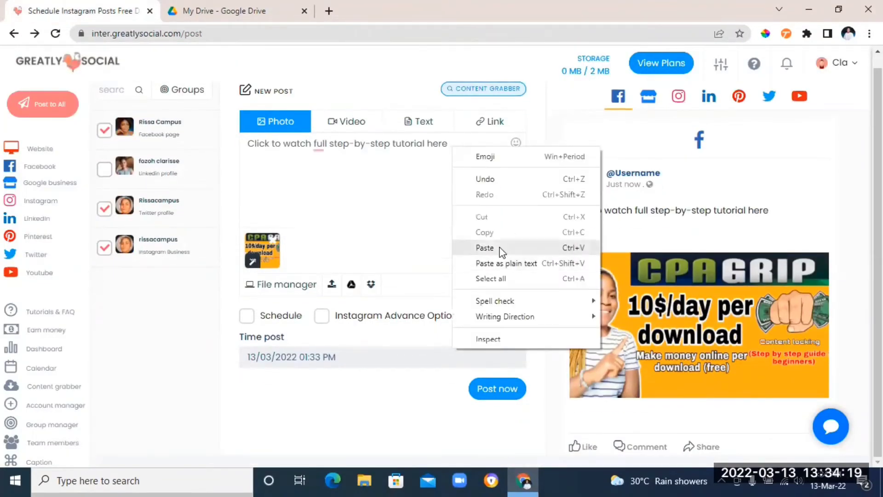
{"action": "left_click", "coordinate": [500, 249]}
{"action": "left_click", "coordinate": [315, 144]}
{"action": "type", "text": "the"}
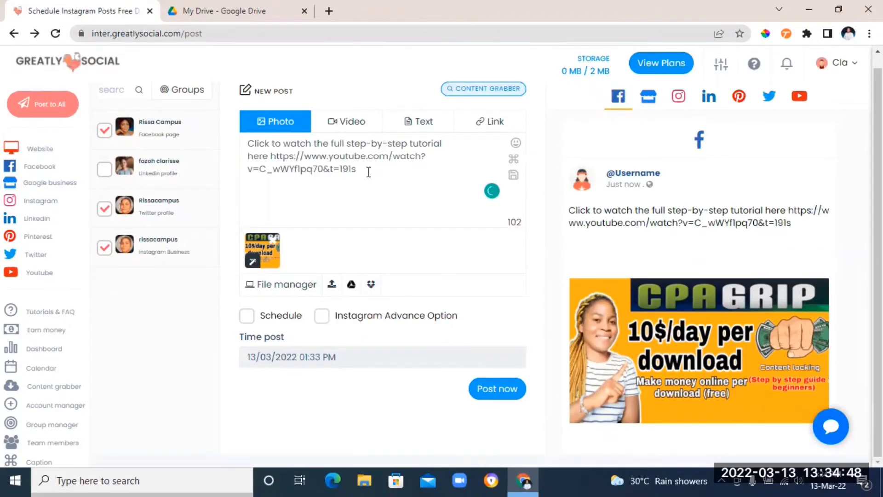
- Add hashtags #affiliatemarketing, #affiliate, #payperlead, #ppl, #makemoneyonline on a new line and post now
{"action": "key", "text": "Return"}
{"action": "type", "text": "#CPA"}
{"action": "type", "text": "mar"}
{"action": "key", "text": "BackSpace"}
{"action": "key", "text": "BackSpace"}
{"action": "key", "text": "BackSpace"}
{"action": "type", "text": "affiliatemarketing"}
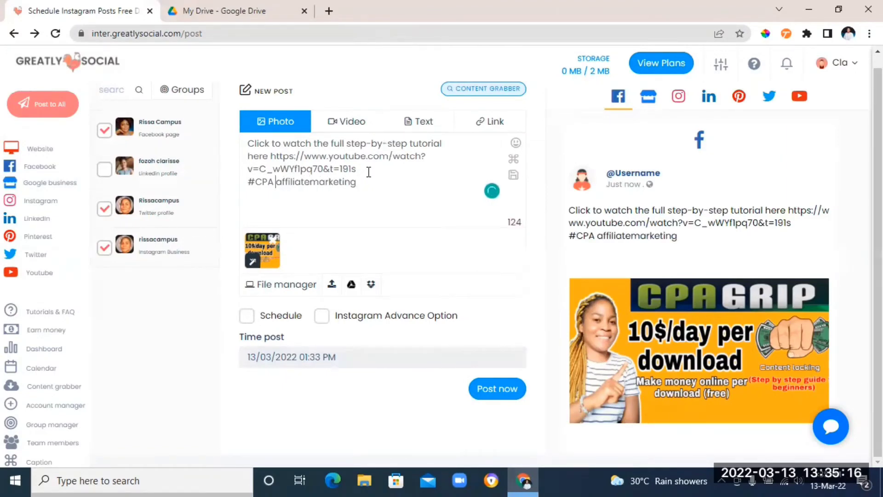
{"action": "key", "text": "BackSpace"}
{"action": "type", "text": "#affil"}
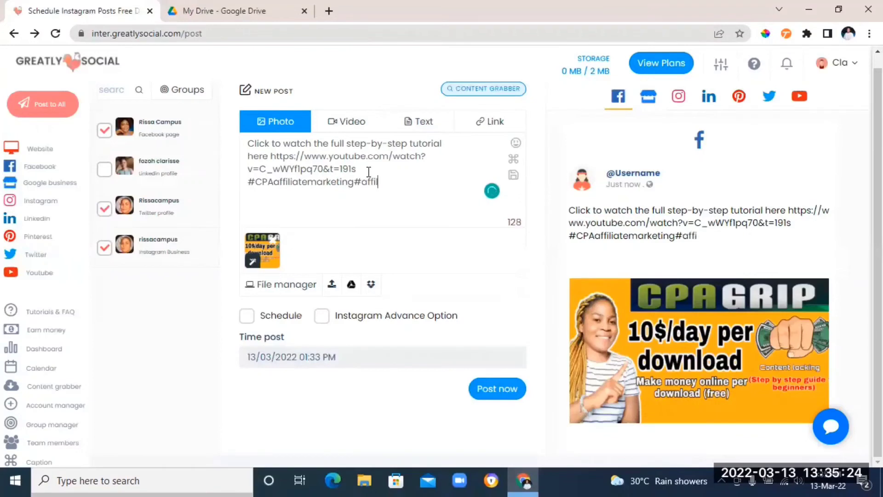
{"action": "type", "text": "iatemarketing#"}
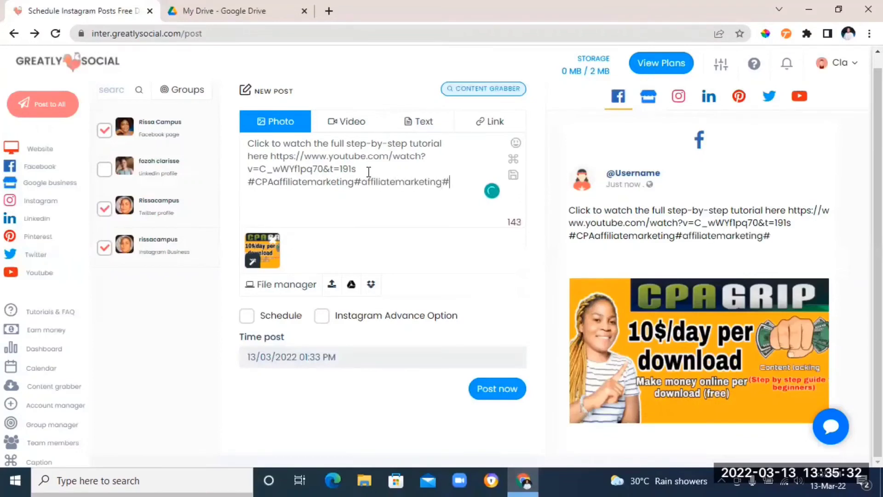
{"action": "type", "text": "affiliate#"}
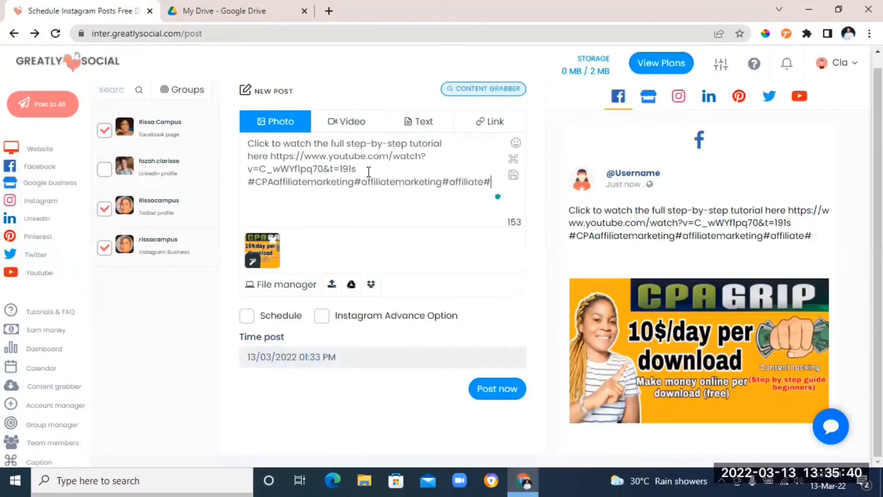
{"action": "type", "text": "payperlead@"}
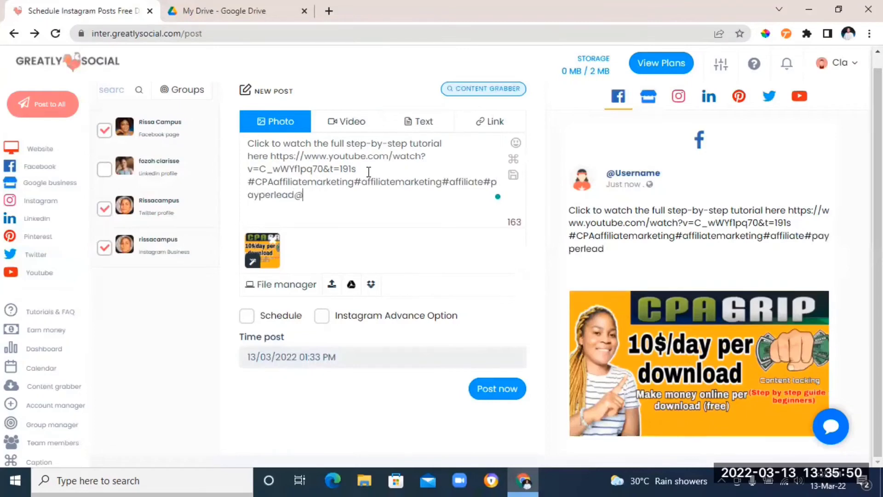
{"action": "key", "text": "BackSpace"}
{"action": "type", "text": "#pp"}
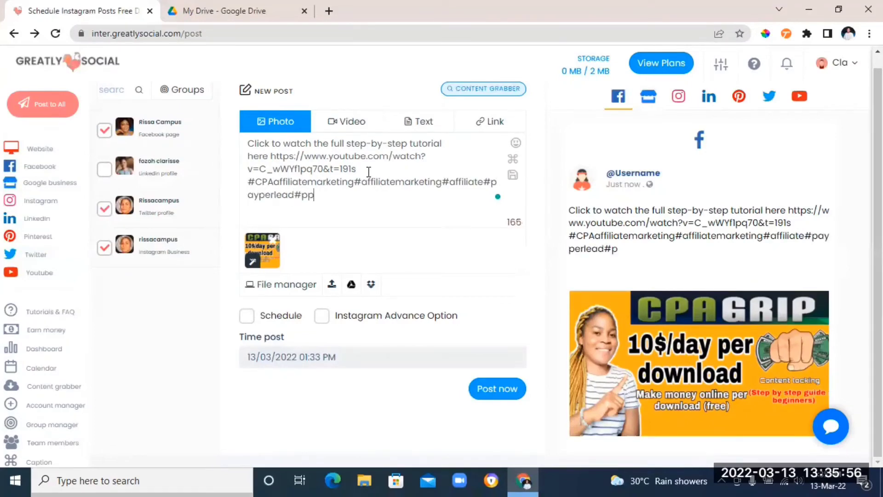
{"action": "type", "text": "l#makemoneyonline"}
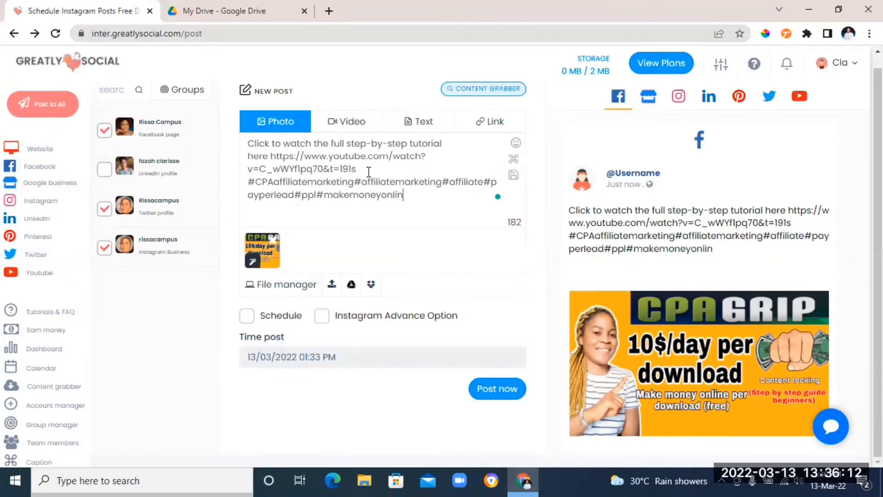
{"action": "left_click", "coordinate": [502, 390]}
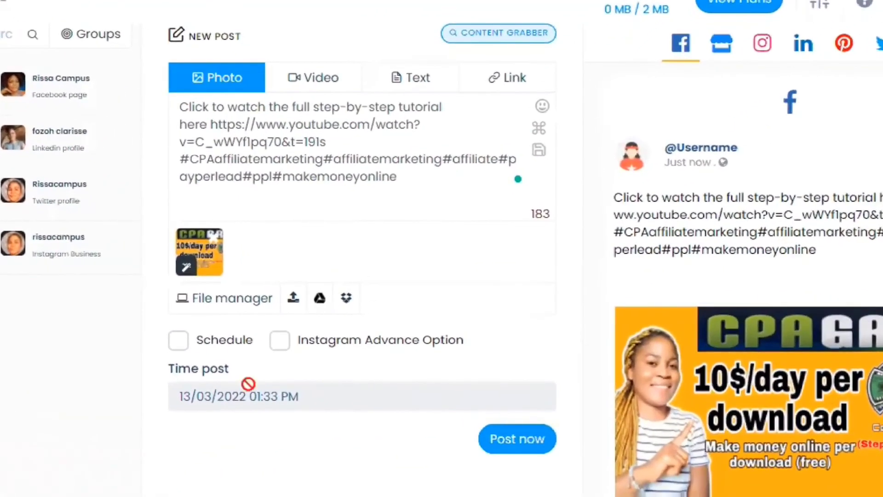
- Enable scheduling for the post and open the Time post date picker
{"action": "left_click", "coordinate": [215, 327]}
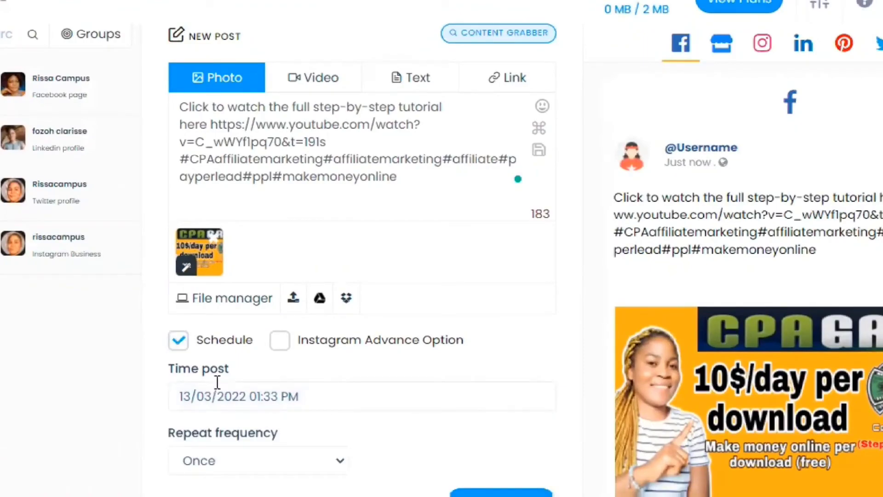
{"action": "left_click", "coordinate": [328, 399]}
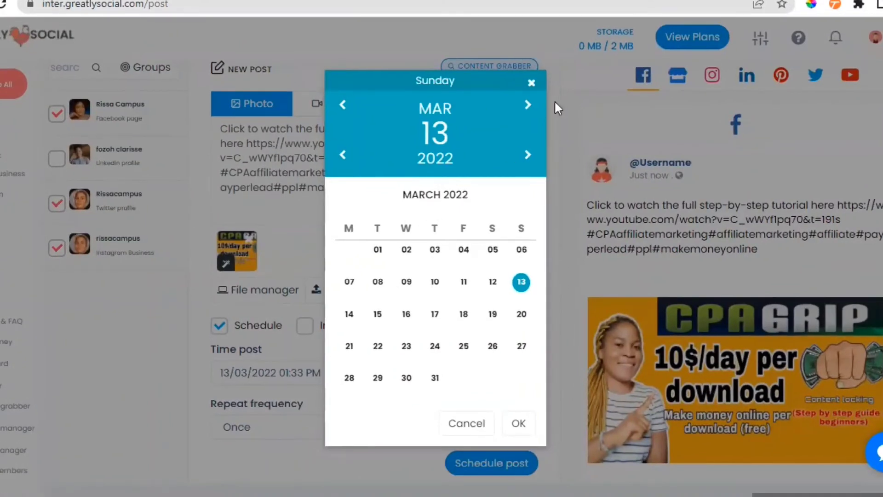
- Pick 17 March 2022 as the scheduled post date
{"action": "left_click", "coordinate": [529, 106]}
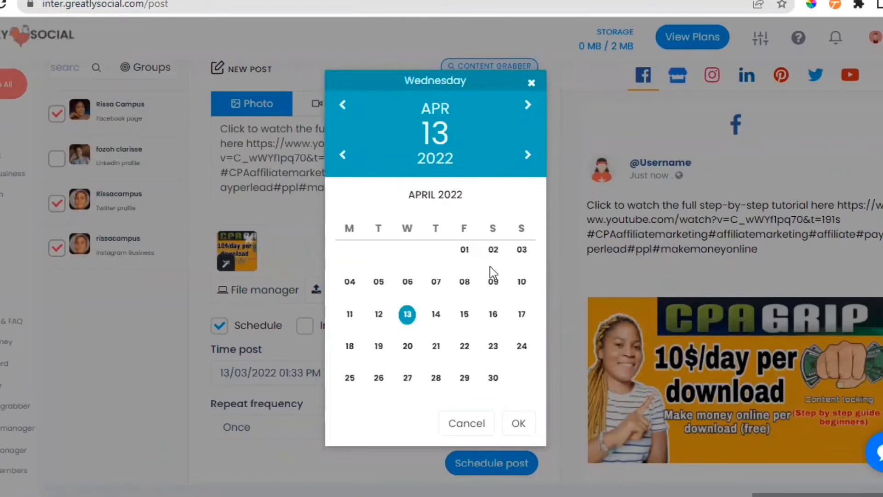
{"action": "left_click", "coordinate": [343, 105]}
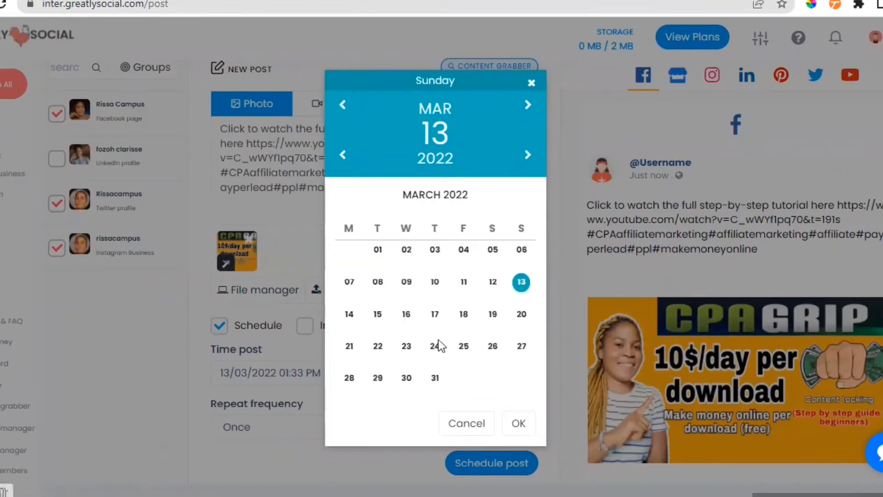
{"action": "left_click", "coordinate": [438, 316]}
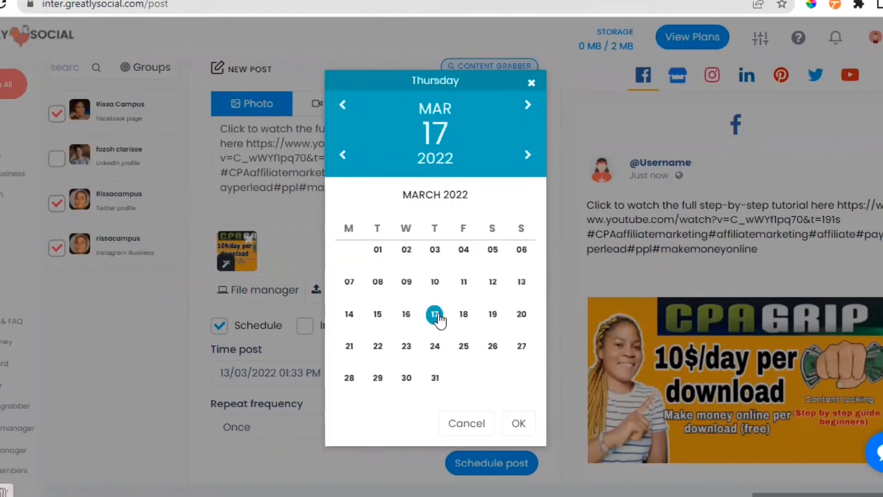
{"action": "left_click", "coordinate": [521, 424]}
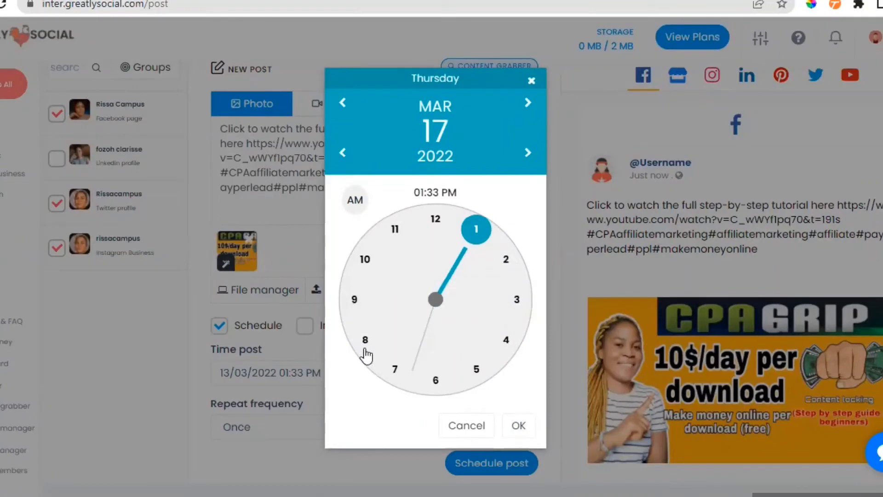
- Set the posting time to 06:33 AM and confirm the schedule
{"action": "left_click", "coordinate": [366, 352]}
{"action": "left_click", "coordinate": [357, 204]}
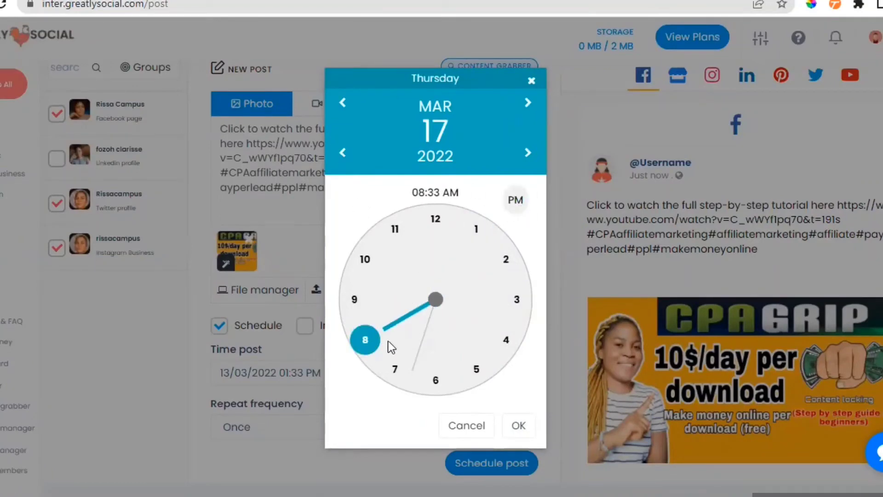
{"action": "left_click", "coordinate": [519, 199]}
{"action": "left_click", "coordinate": [437, 381]}
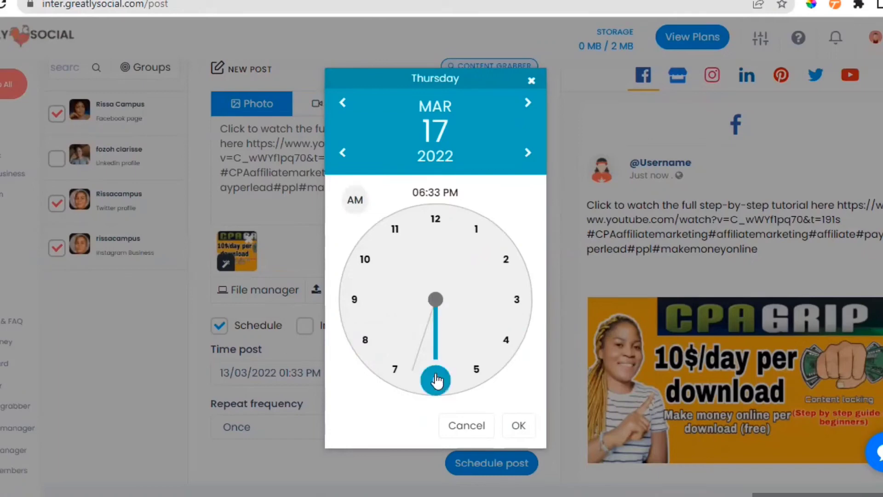
{"action": "left_click", "coordinate": [348, 200]}
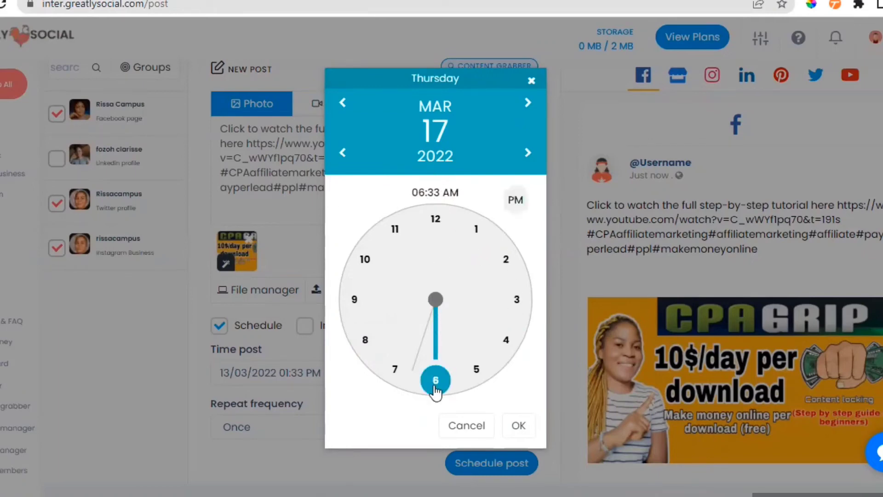
{"action": "left_click", "coordinate": [524, 433]}
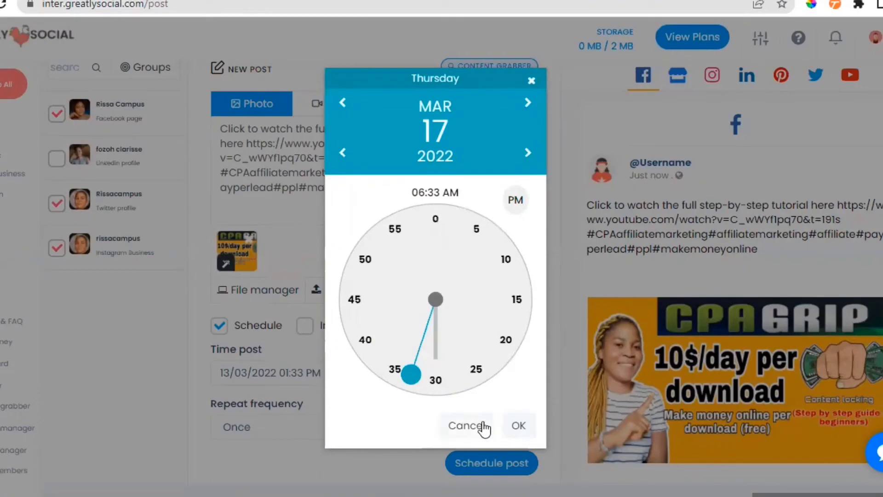
{"action": "left_click", "coordinate": [518, 427]}
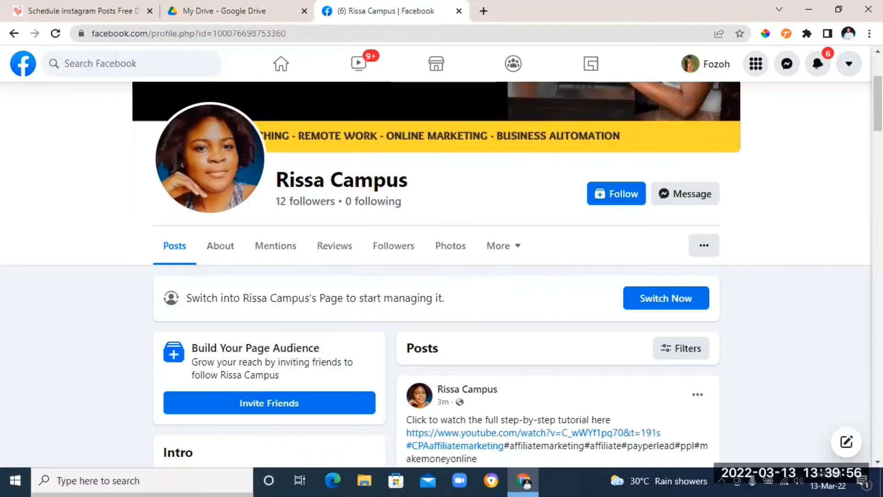
{"action": "scroll", "coordinate": [442, 276], "scroll_direction": "down", "scroll_amount": 3}
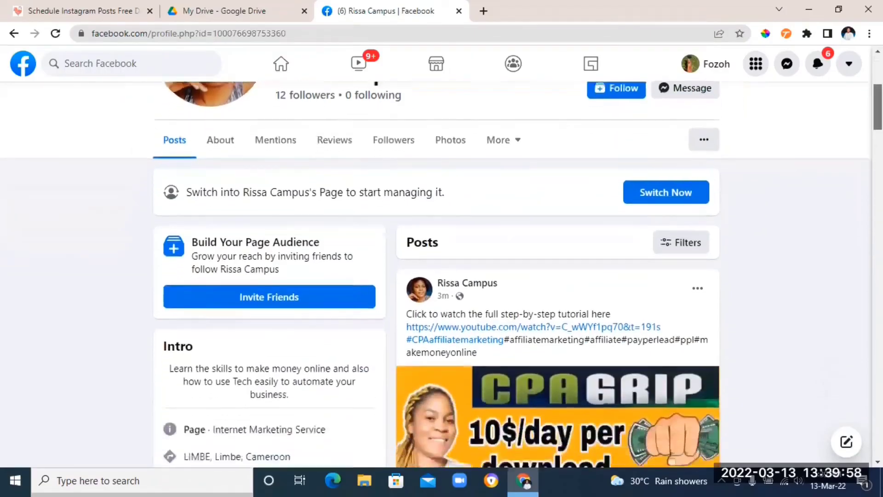
{"action": "scroll", "coordinate": [441, 276], "scroll_direction": "down", "scroll_amount": 2}
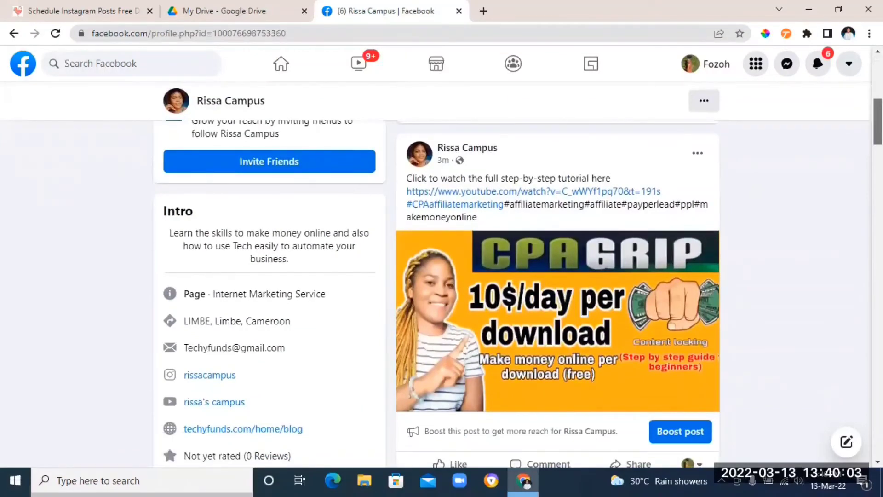
{"action": "scroll", "coordinate": [442, 283], "scroll_direction": "down", "scroll_amount": 1}
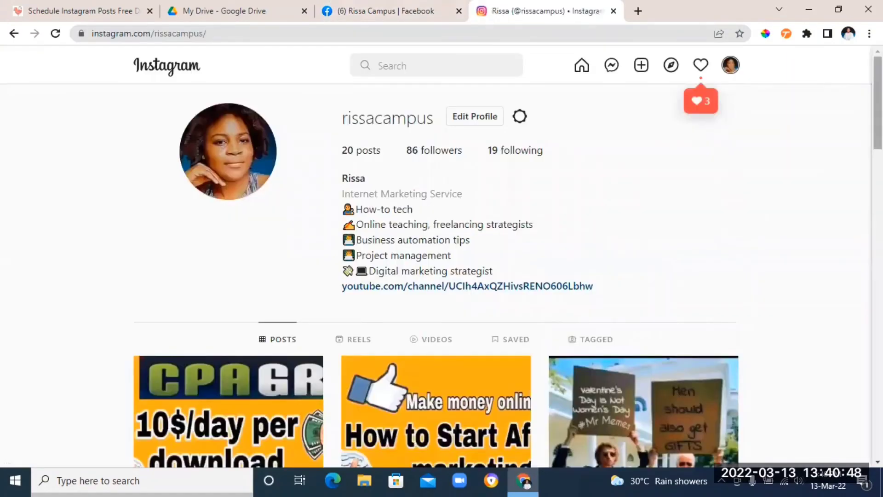
{"action": "scroll", "coordinate": [442, 262], "scroll_direction": "down", "scroll_amount": 1}
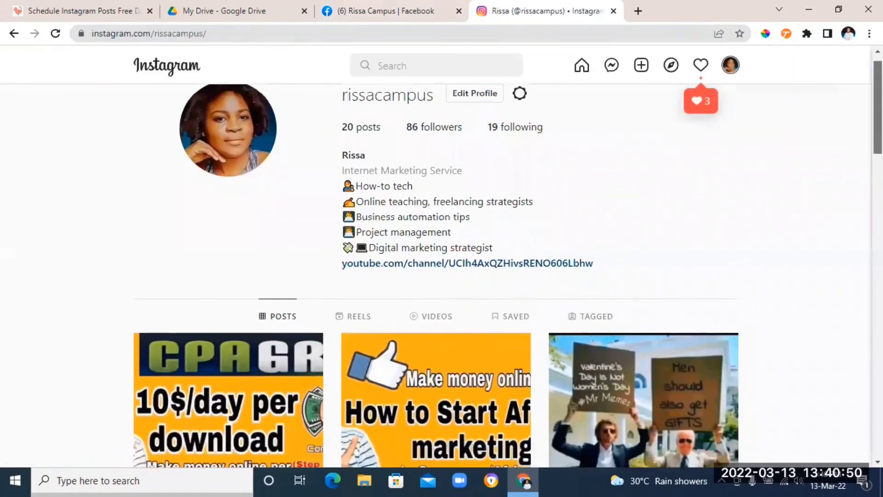
- Open the CPA Grip Instagram post to check its caption, then return to the profile
{"action": "scroll", "coordinate": [276, 257], "scroll_direction": "down", "scroll_amount": 6}
{"action": "scroll", "coordinate": [276, 258], "scroll_direction": "up", "scroll_amount": 3}
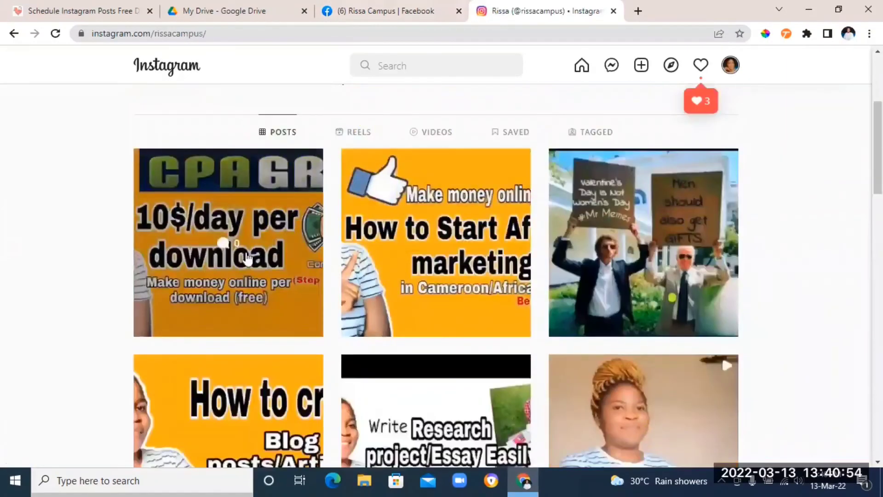
{"action": "left_click", "coordinate": [275, 259]}
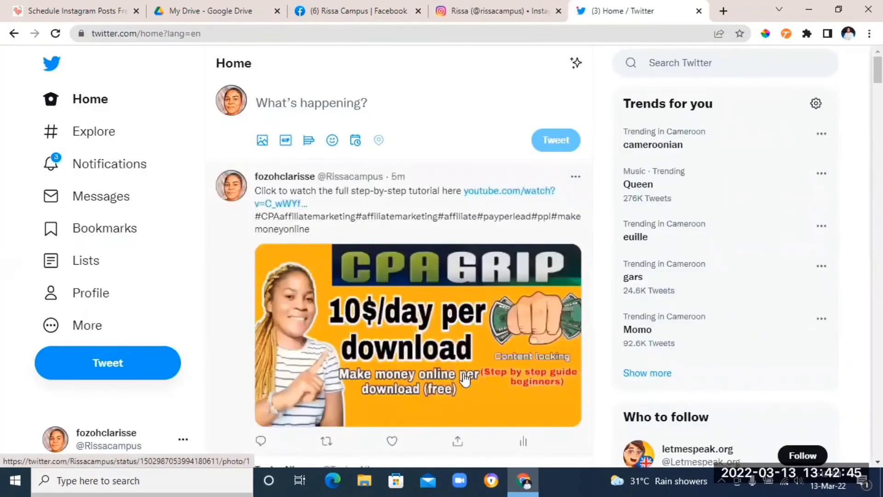
{"action": "scroll", "coordinate": [465, 379], "scroll_direction": "down", "scroll_amount": 2}
{"action": "scroll", "coordinate": [538, 252], "scroll_direction": "up", "scroll_amount": 2}
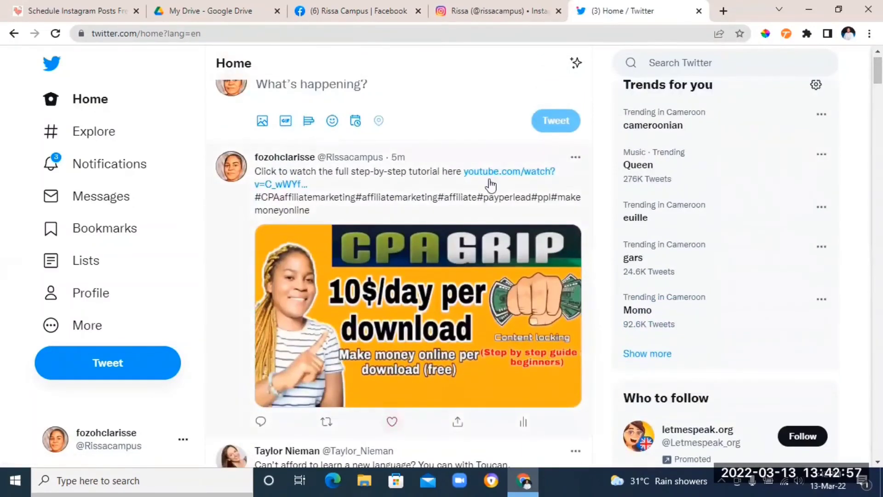
{"action": "scroll", "coordinate": [489, 185], "scroll_direction": "down", "scroll_amount": 4}
{"action": "scroll", "coordinate": [489, 185], "scroll_direction": "up", "scroll_amount": 5}
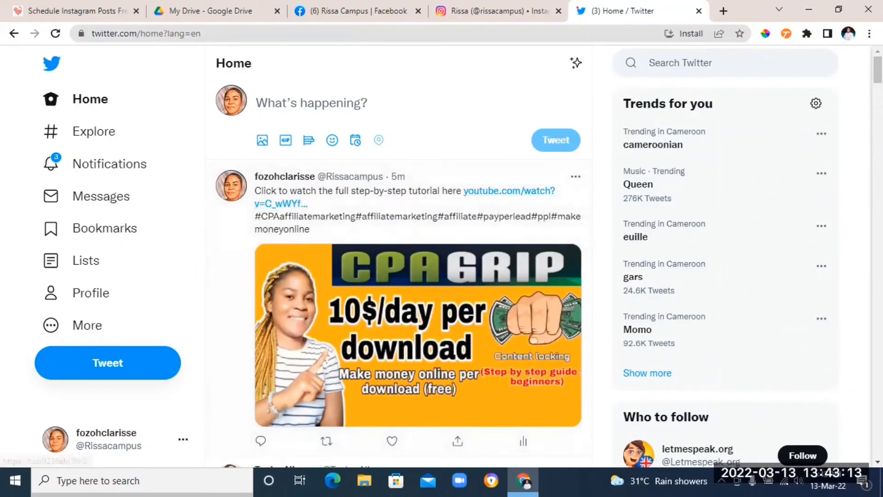
{"action": "left_click", "coordinate": [497, 10]}
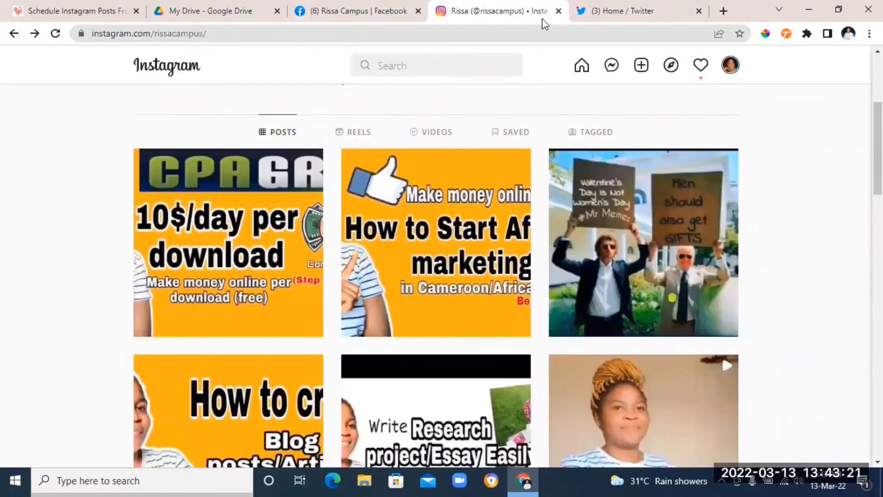
- View and dismiss the Instagram notifications, then clear the old post text
{"action": "left_click", "coordinate": [703, 67]}
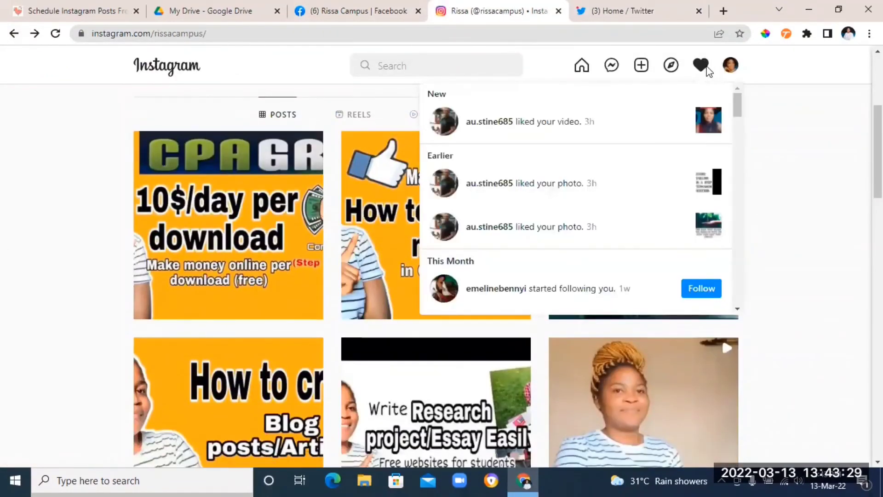
{"action": "left_click", "coordinate": [790, 172]}
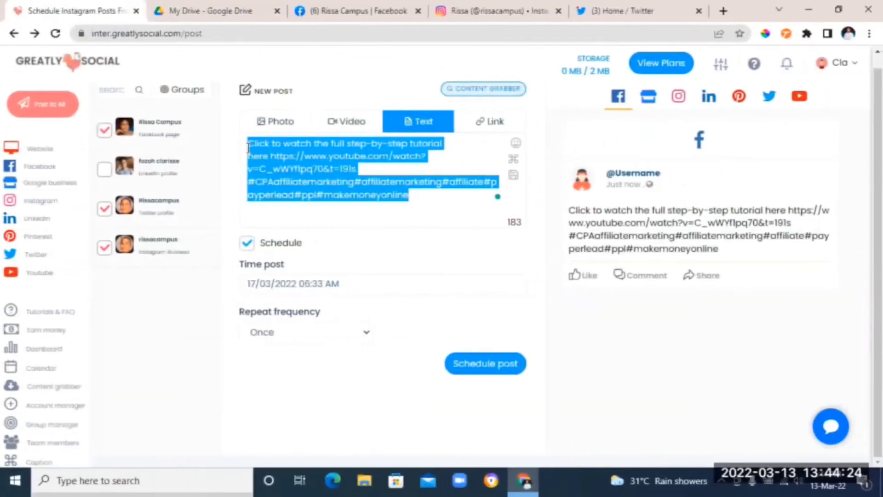
{"action": "key", "text": "BackSpace"}
- Type 'Suffer the pain of discipline / Or suffer the pain of regret.' and begin #discipline below
{"action": "type", "text": "Suffer the pain"}
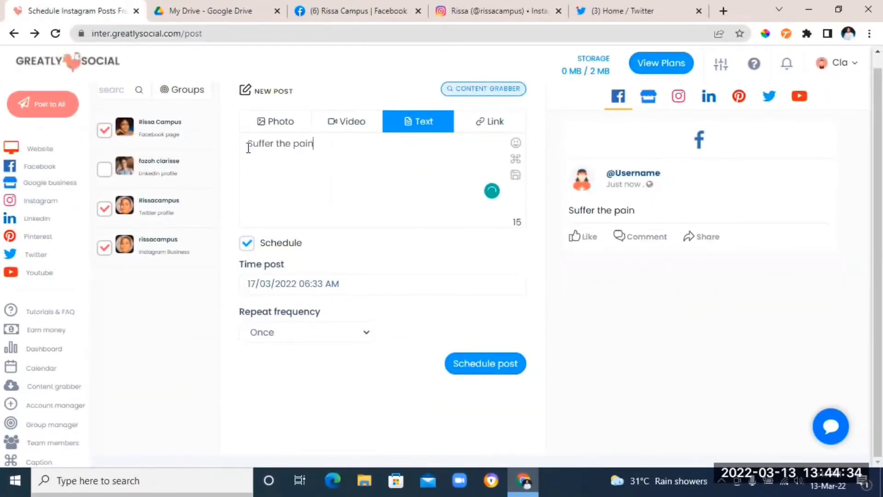
{"action": "type", "text": " of discipline"}
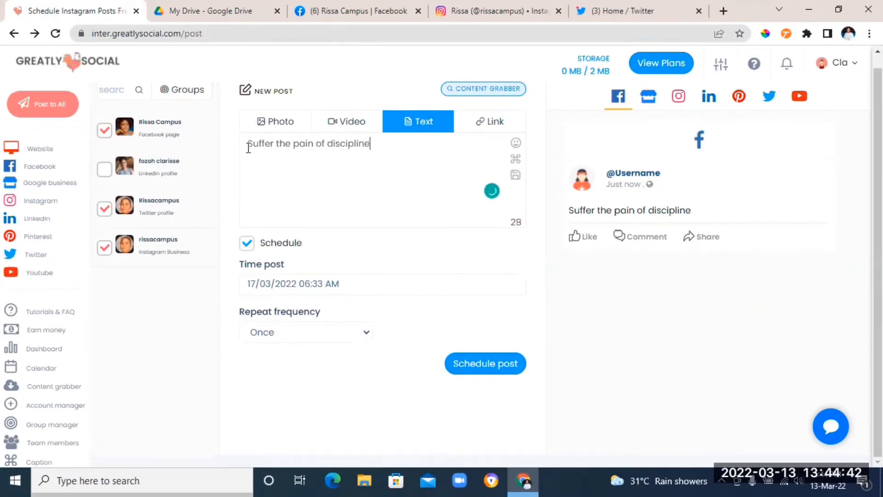
{"action": "key", "text": "Return"}
{"action": "type", "text": "Or SUffer"}
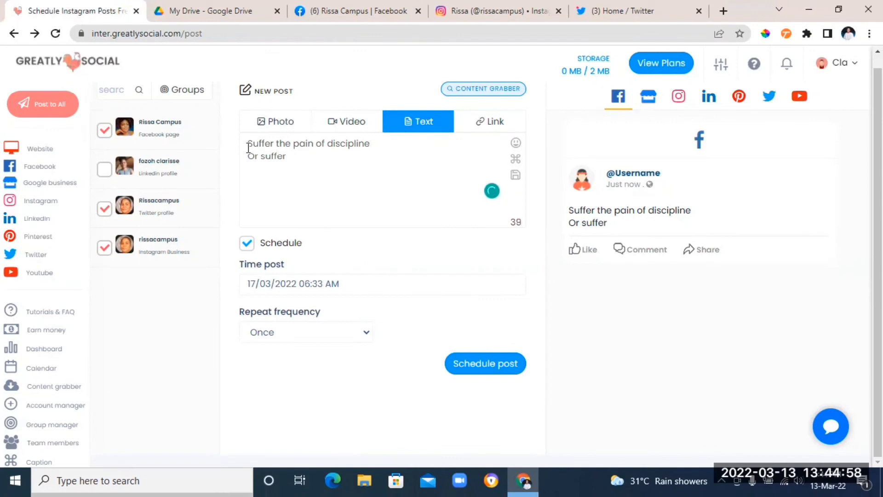
{"action": "type", "text": " the pain of regret."}
{"action": "key", "text": "Return"}
{"action": "type", "text": "#d"}
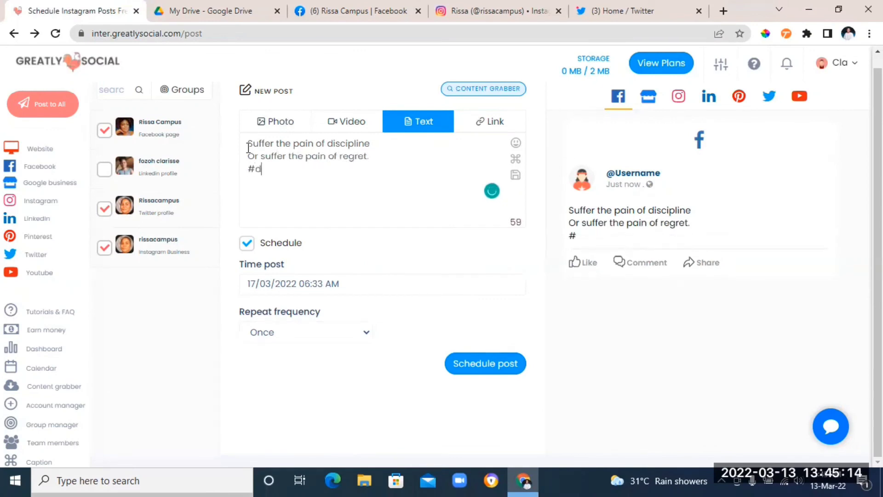